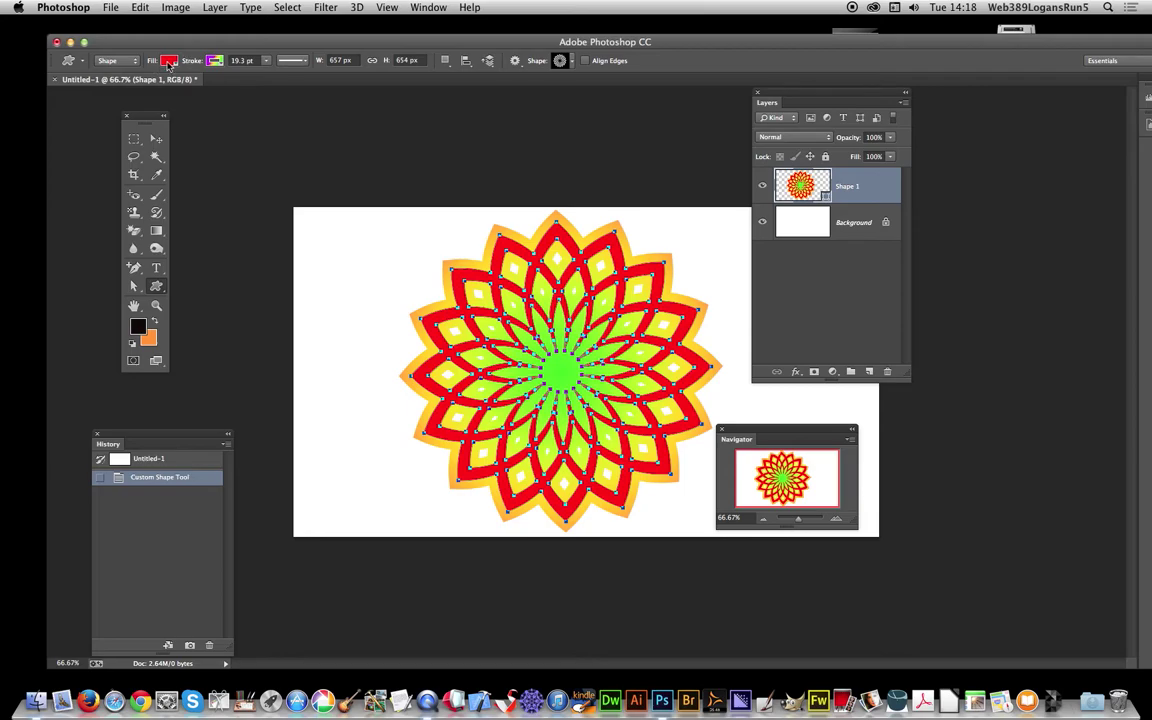
- Review the stroke line style and drawing mode options, keeping Shape mode
{"action": "left_click", "coordinate": [290, 61]}
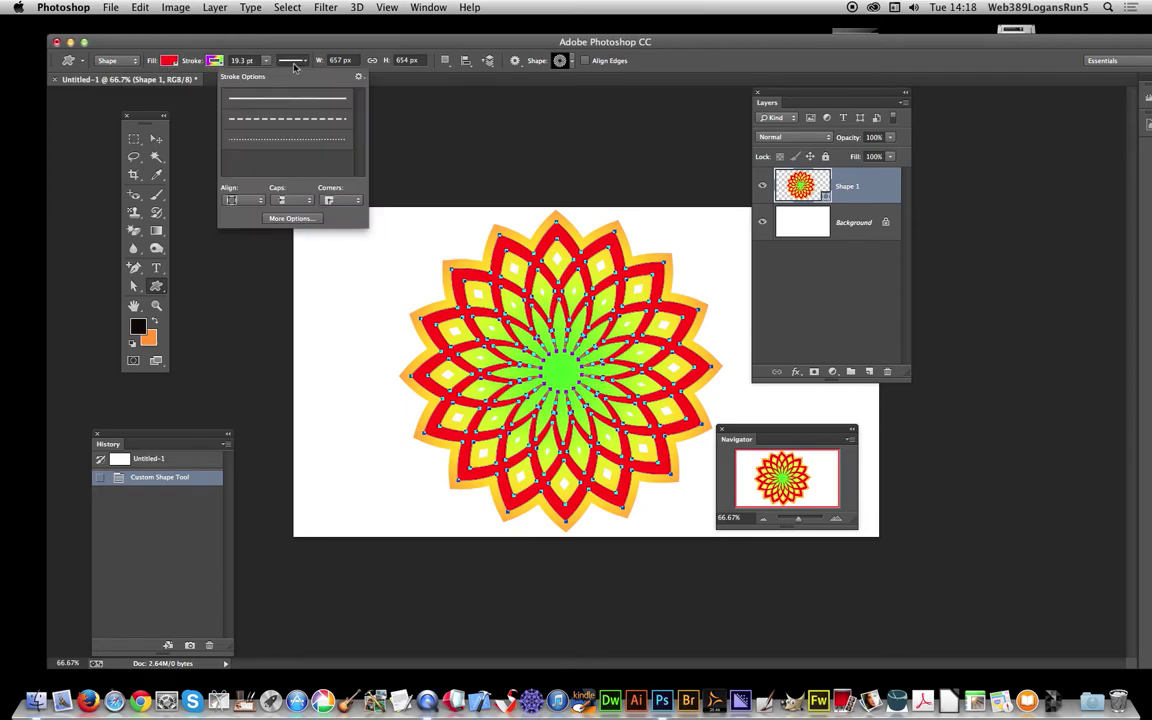
{"action": "left_click", "coordinate": [251, 51]}
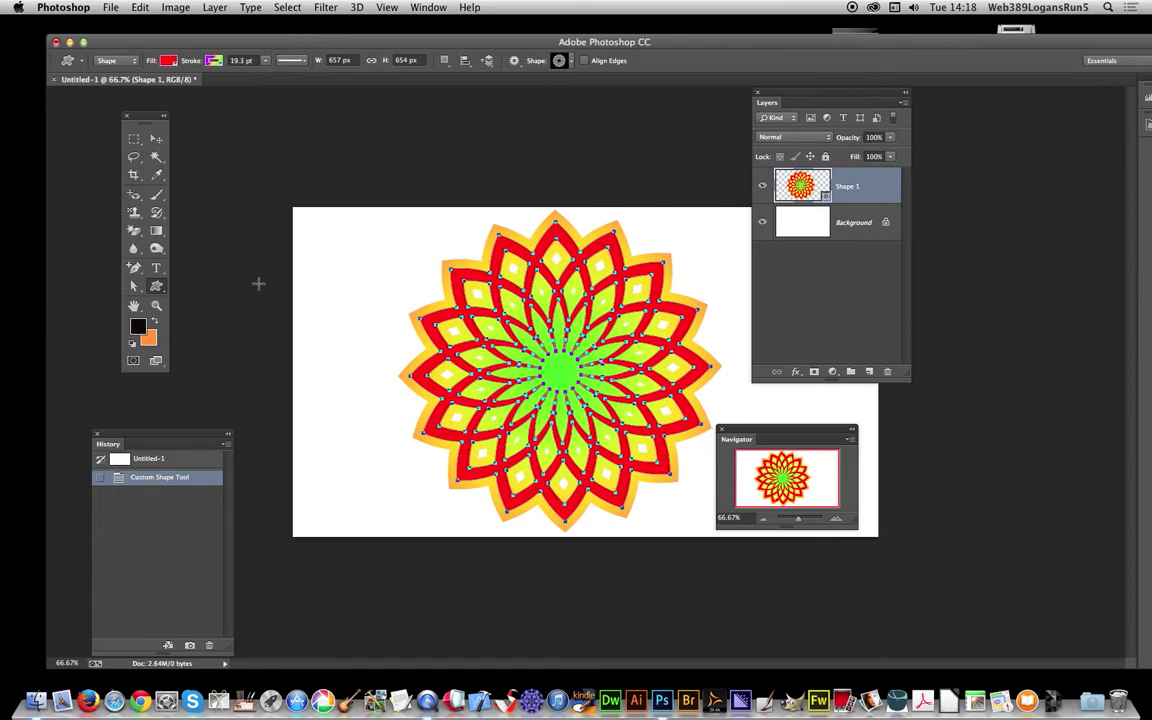
{"action": "left_click", "coordinate": [115, 60]}
{"action": "left_click", "coordinate": [164, 55]}
- Save a new tool preset named 'colorful green' with Include Color checked
{"action": "left_click", "coordinate": [82, 61]}
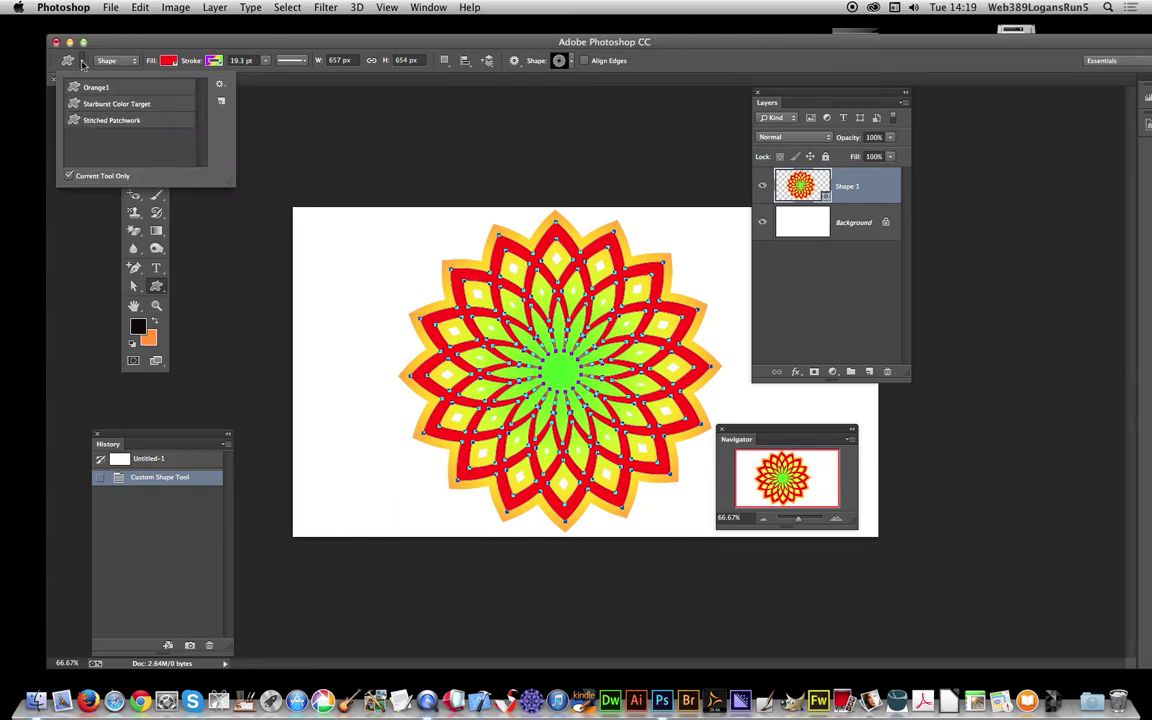
{"action": "left_click", "coordinate": [221, 85]}
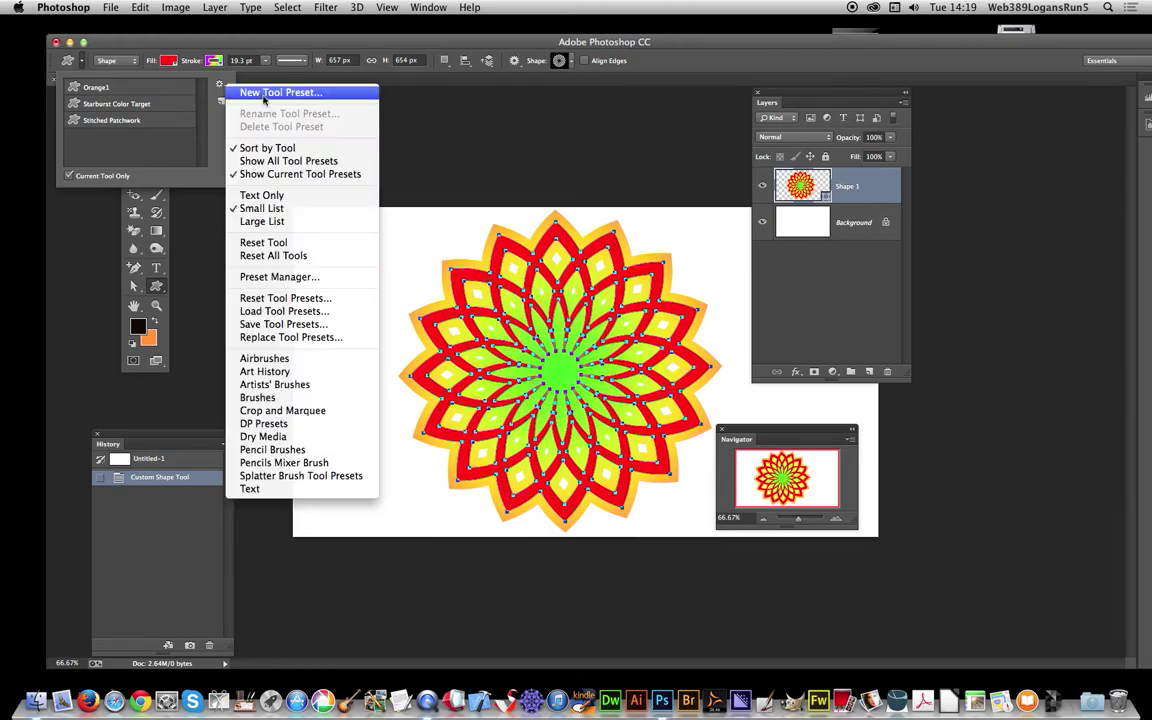
{"action": "left_click", "coordinate": [264, 93]}
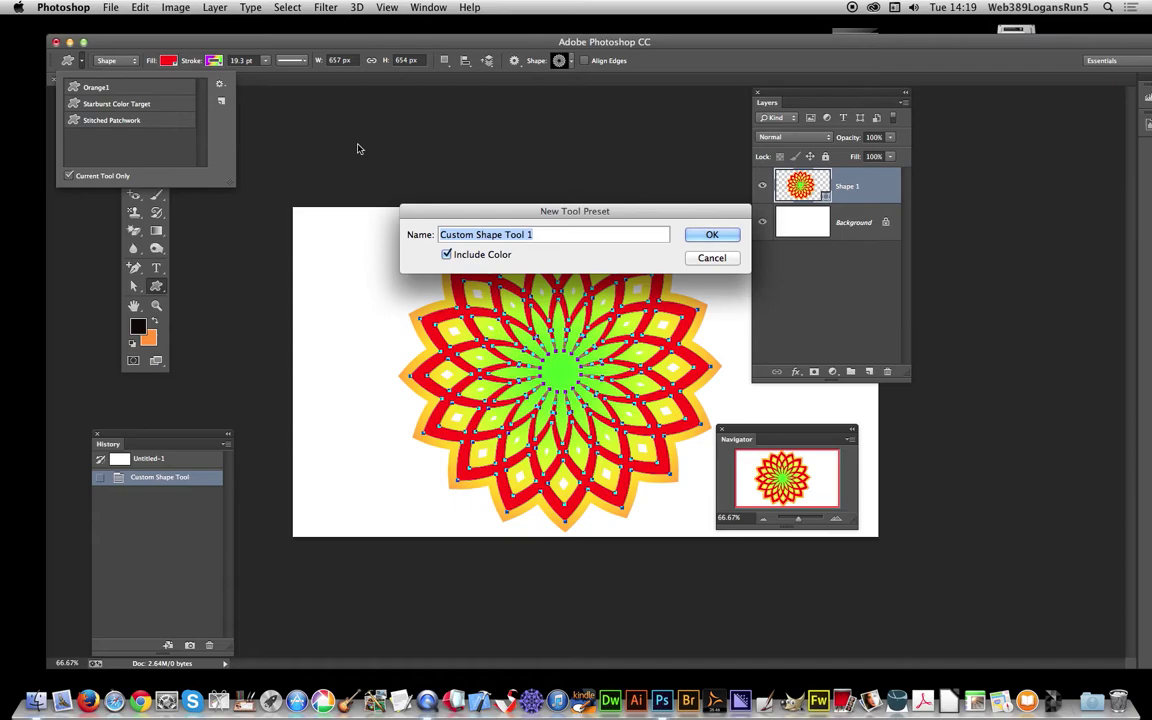
{"action": "type", "text": "colorful green"}
{"action": "left_click", "coordinate": [718, 235]}
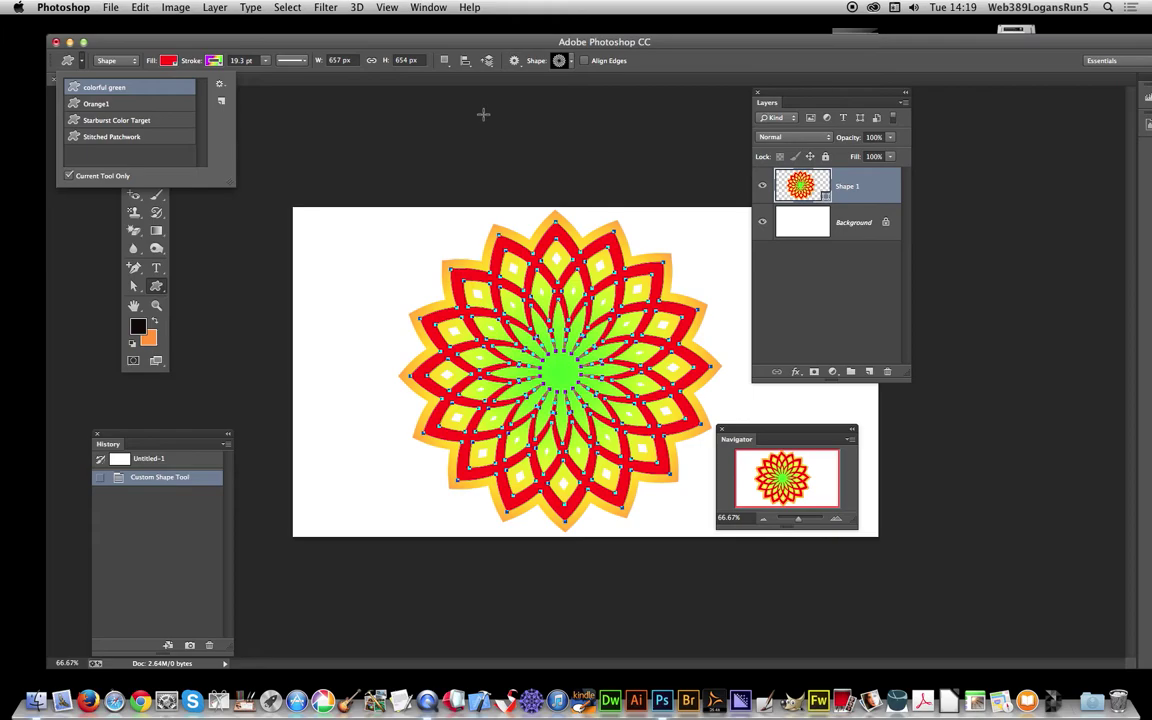
- Delete the rosette layer and draw a large sunburst shape across the canvas
{"action": "left_click", "coordinate": [480, 38]}
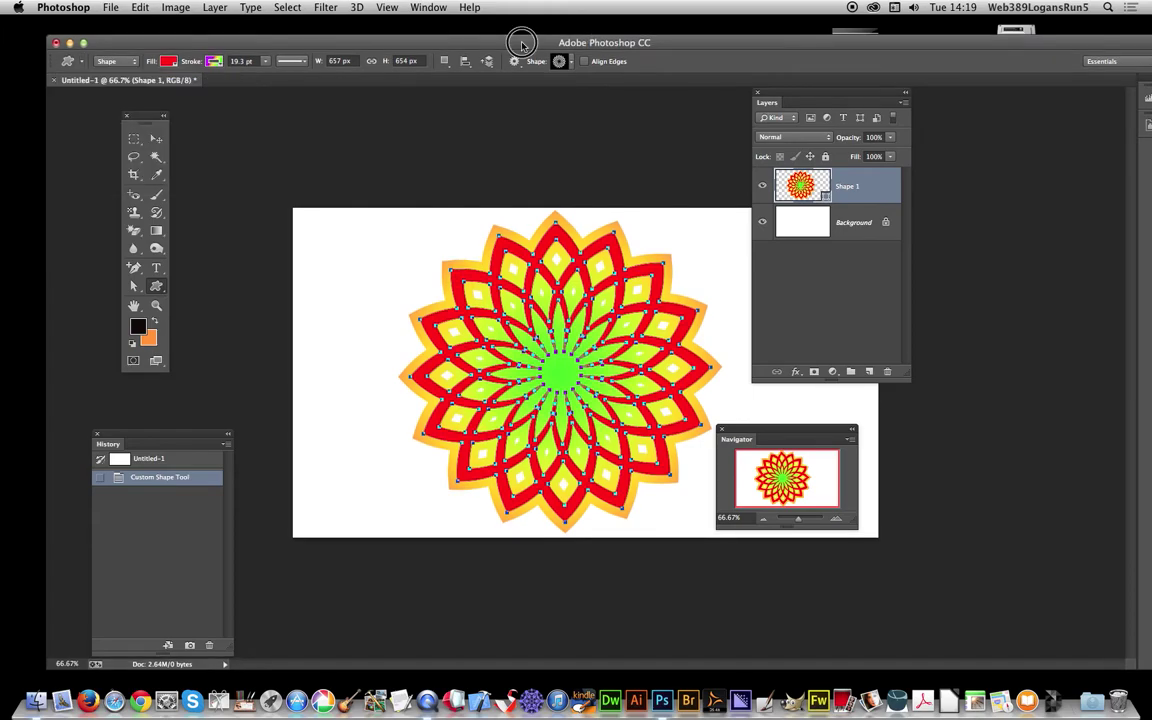
{"action": "key", "text": "Delete"}
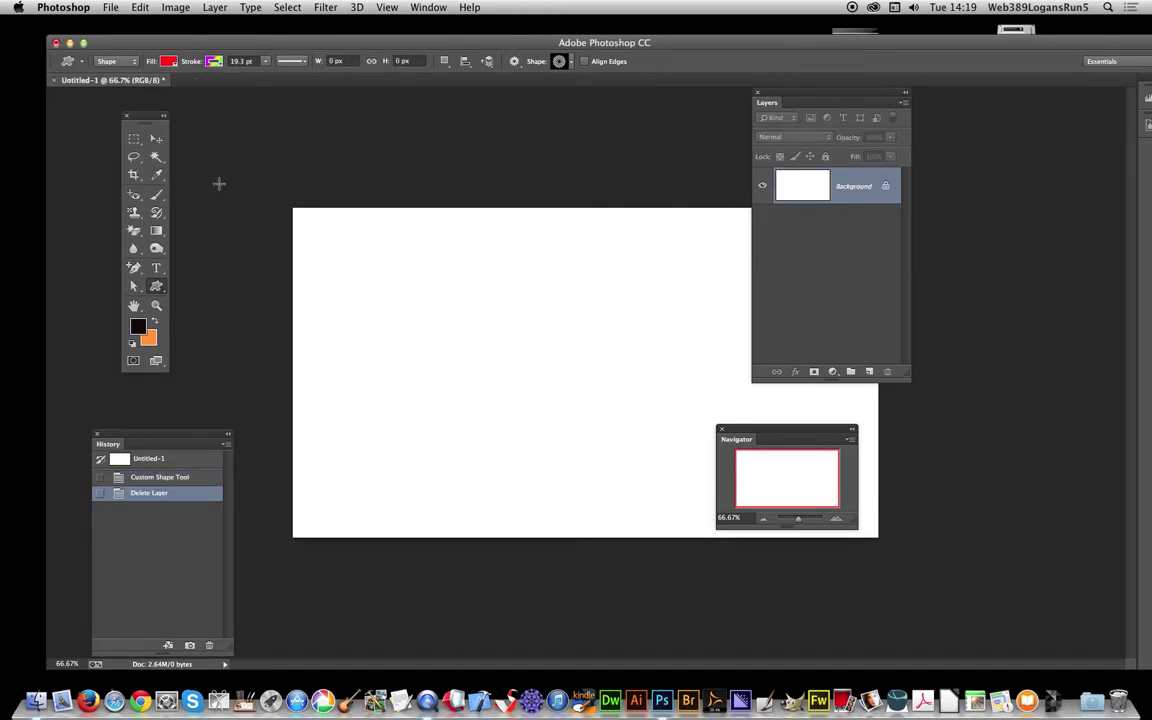
{"action": "left_click", "coordinate": [561, 61]}
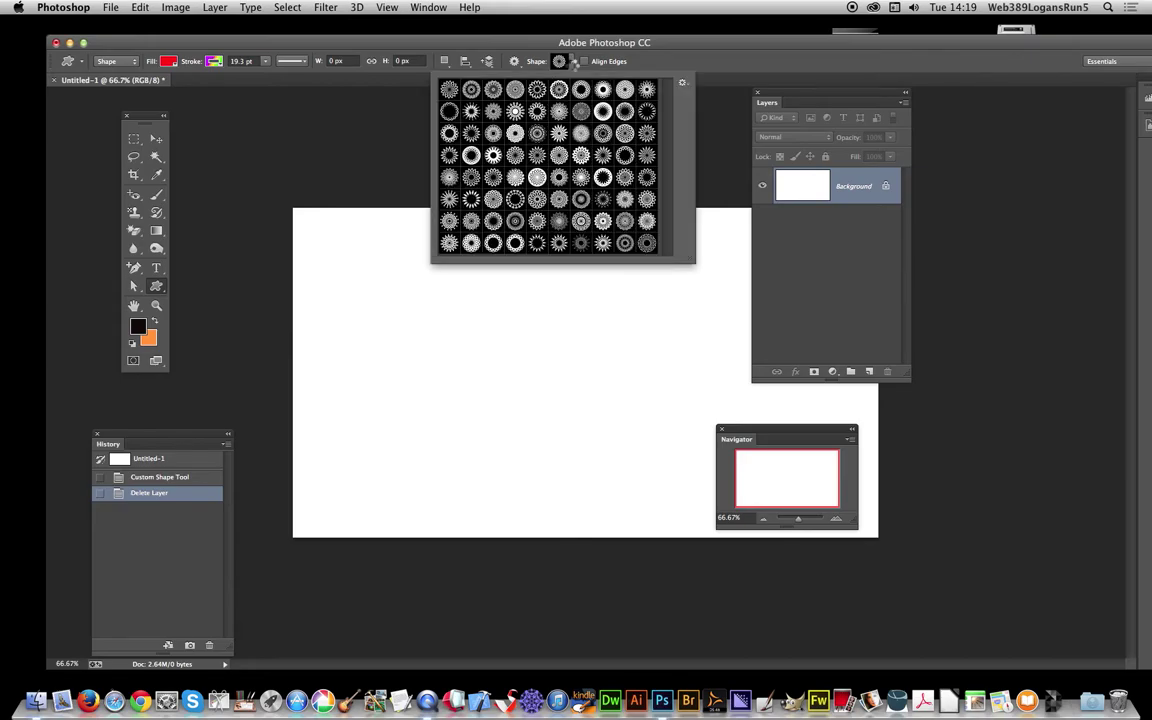
{"action": "left_click", "coordinate": [603, 243]}
{"action": "left_click_drag", "start_coordinate": [375, 234], "coordinate": [685, 527]}
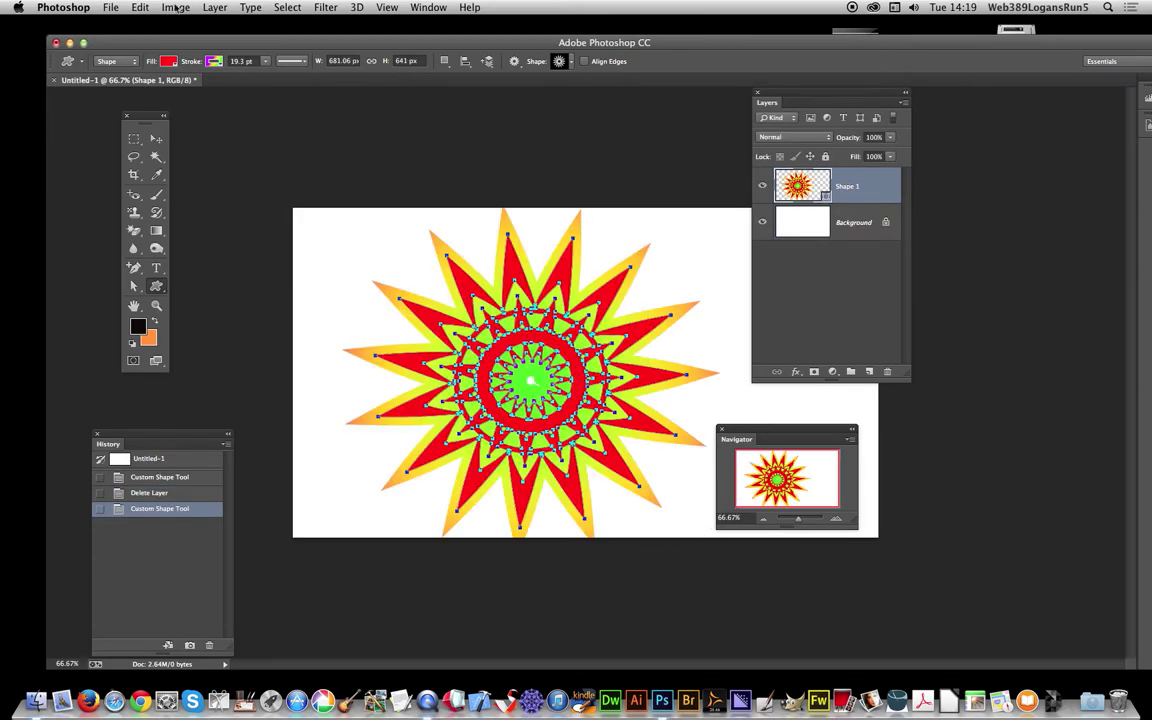
- Change the sunburst's fill to a cyan-to-red gradient preset
{"action": "left_click", "coordinate": [167, 61]}
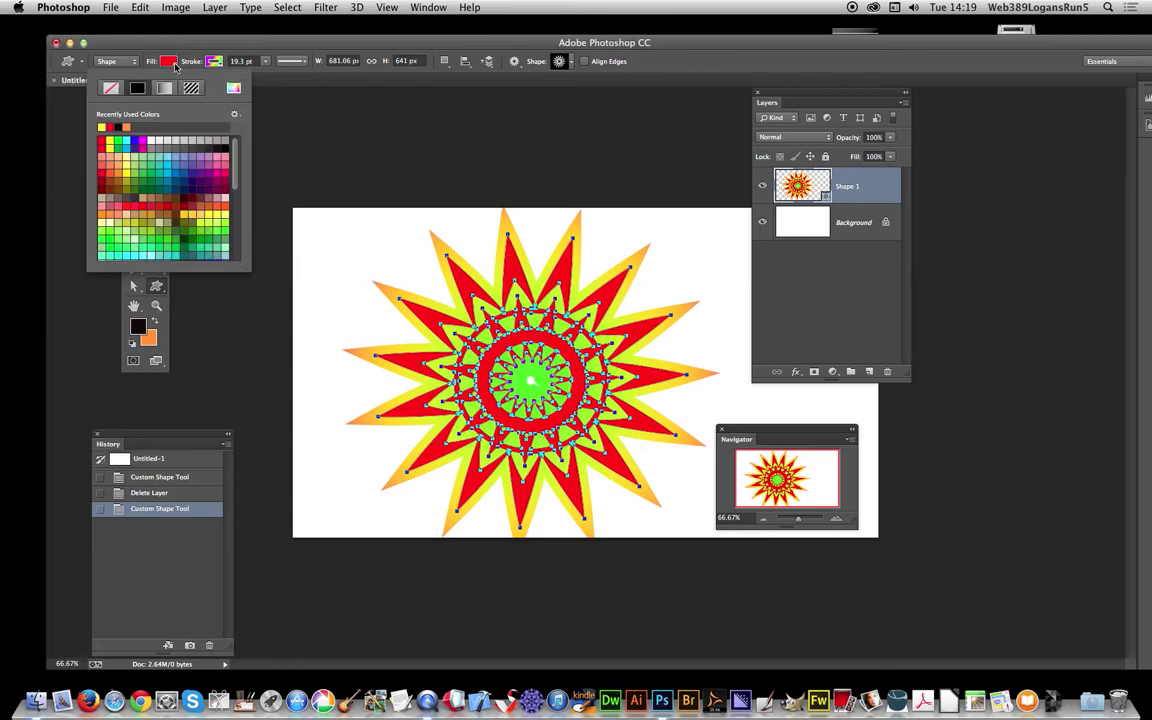
{"action": "left_click", "coordinate": [118, 127]}
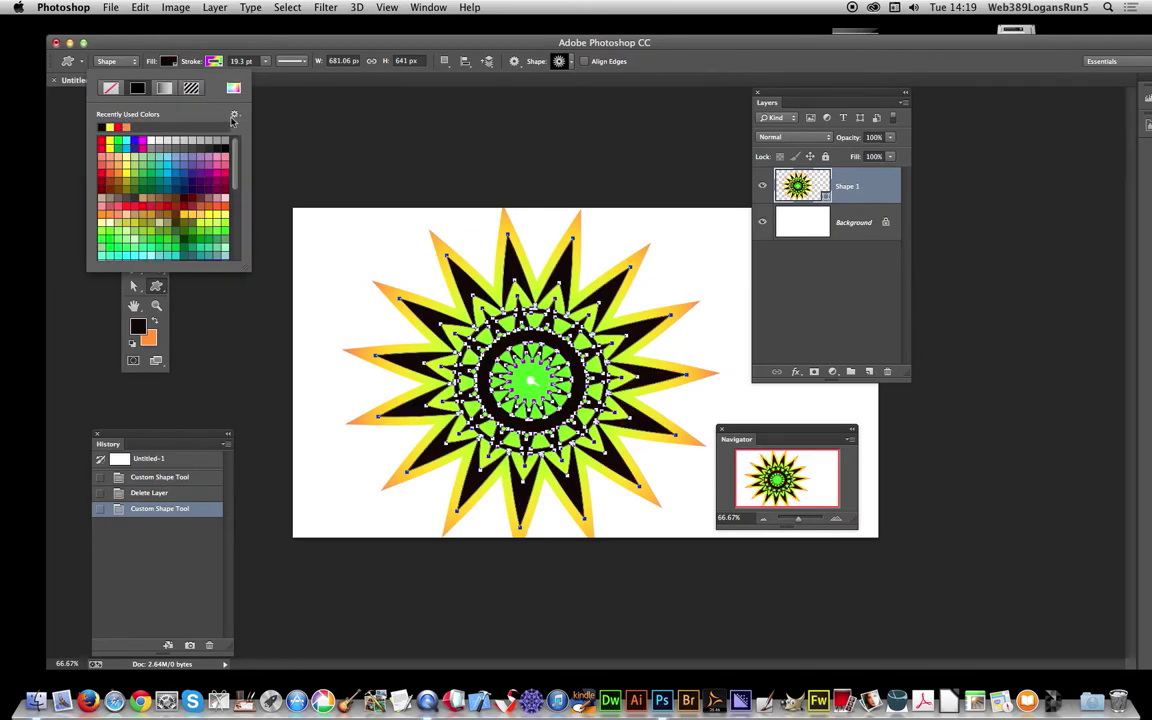
{"action": "left_click", "coordinate": [157, 88]}
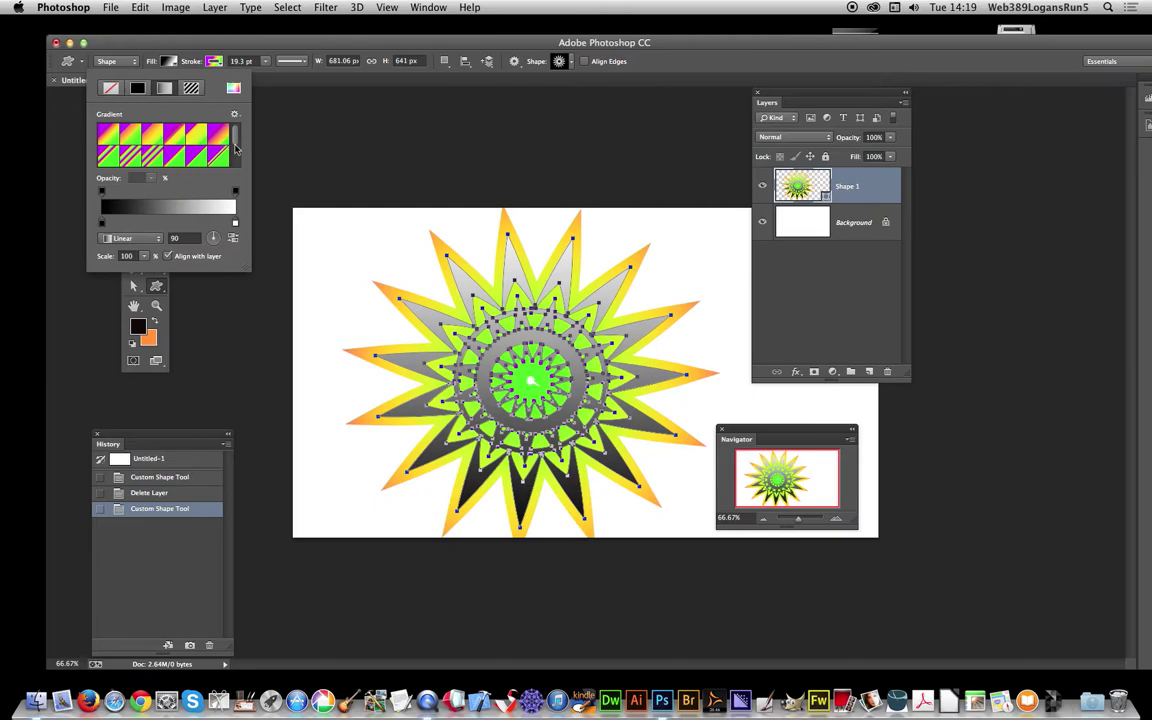
{"action": "scroll", "coordinate": [200, 140], "scroll_direction": "down", "scroll_amount": 2}
{"action": "left_click", "coordinate": [220, 160]}
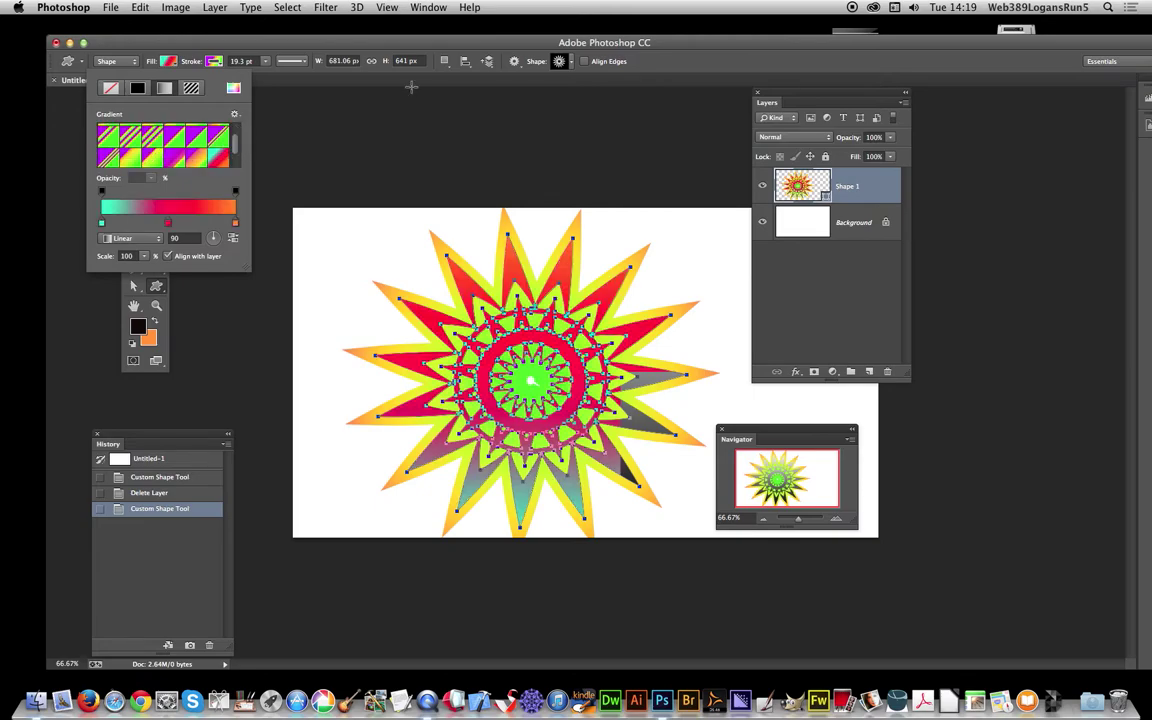
{"action": "left_click", "coordinate": [390, 43]}
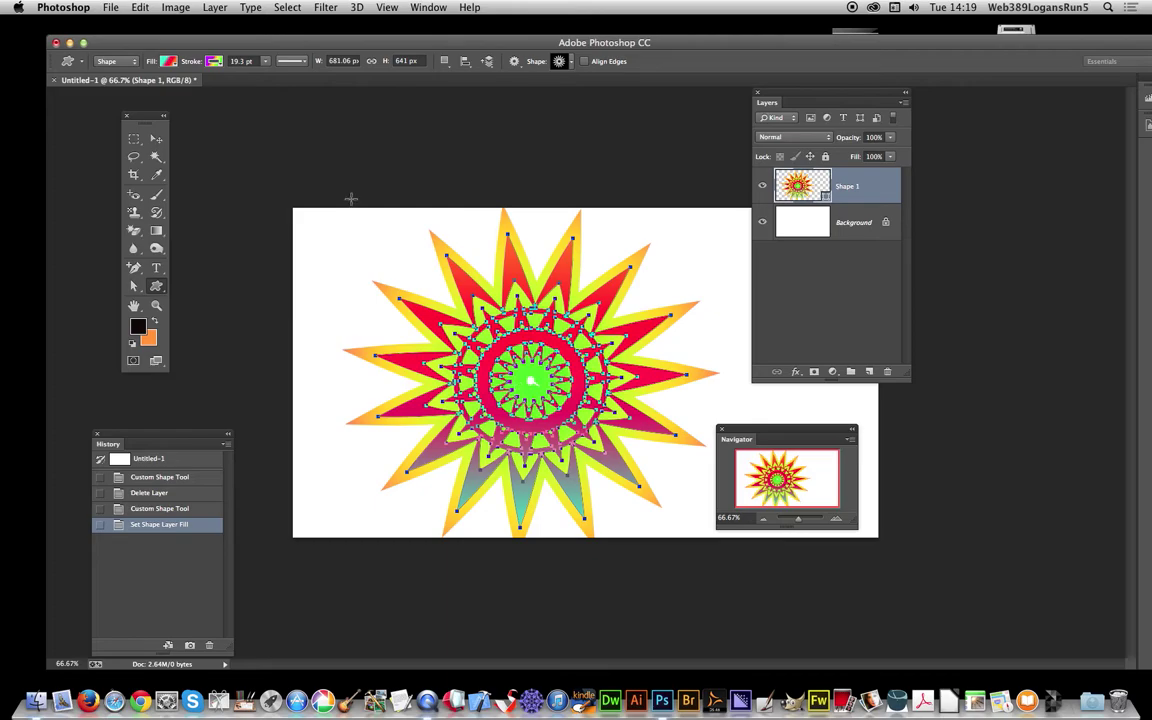
- Apply the 'colorful green' preset to restore the star's red fill, then switch to the Move tool
{"action": "left_click", "coordinate": [81, 63]}
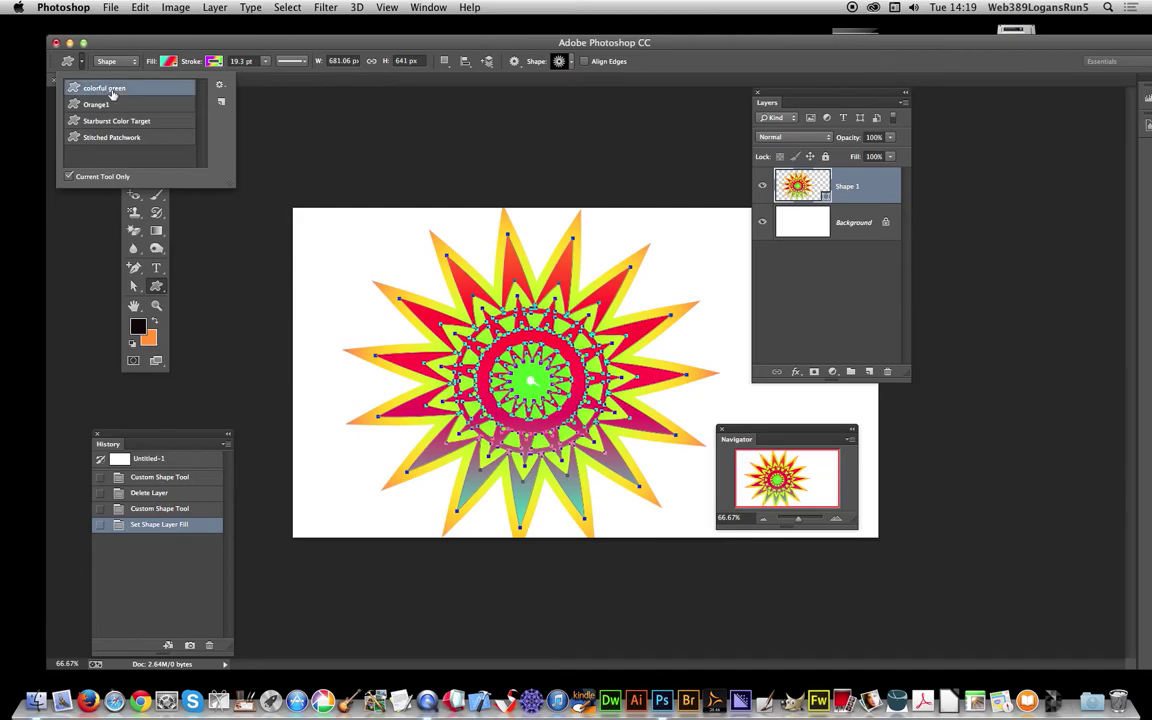
{"action": "left_click", "coordinate": [110, 89]}
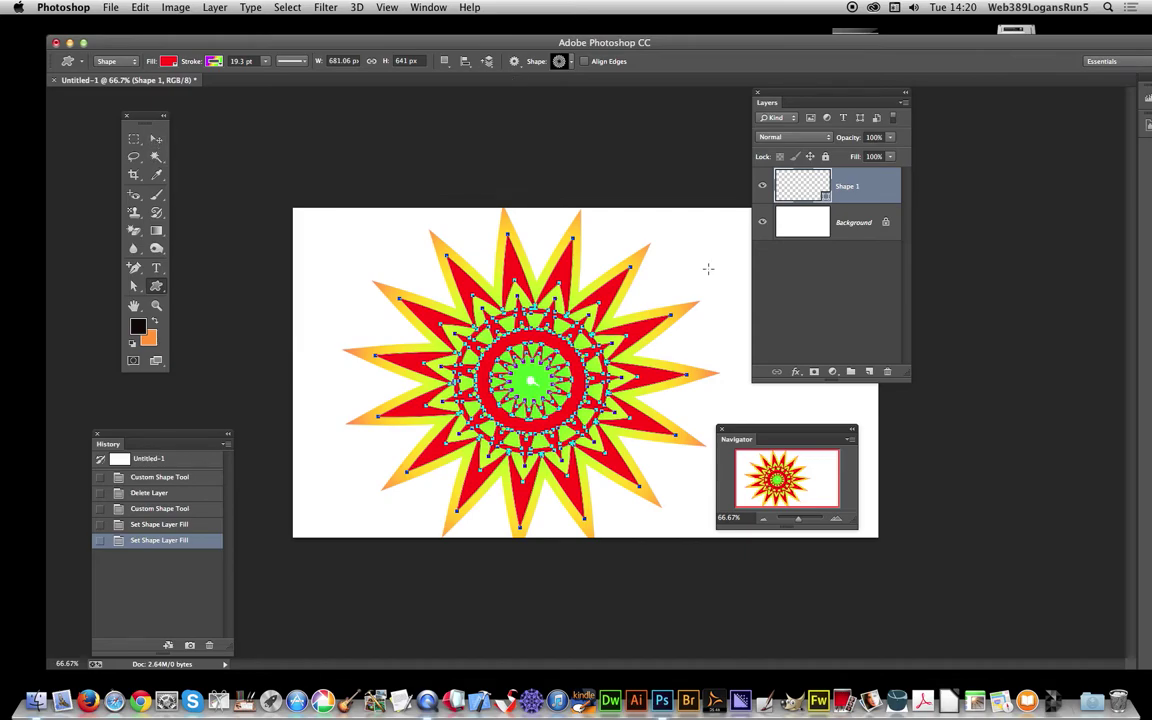
{"action": "left_click", "coordinate": [155, 140]}
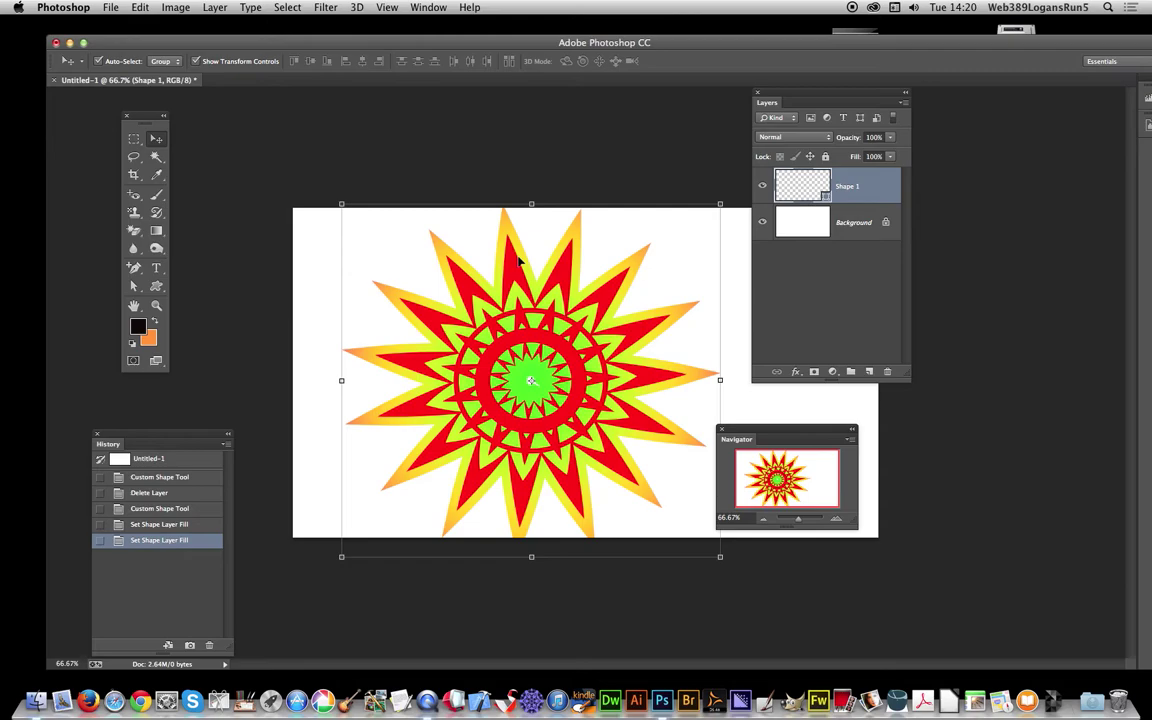
- Delete the star layer and choose Replace Shapes from the Custom Shape picker's menu
{"action": "key", "text": "Delete"}
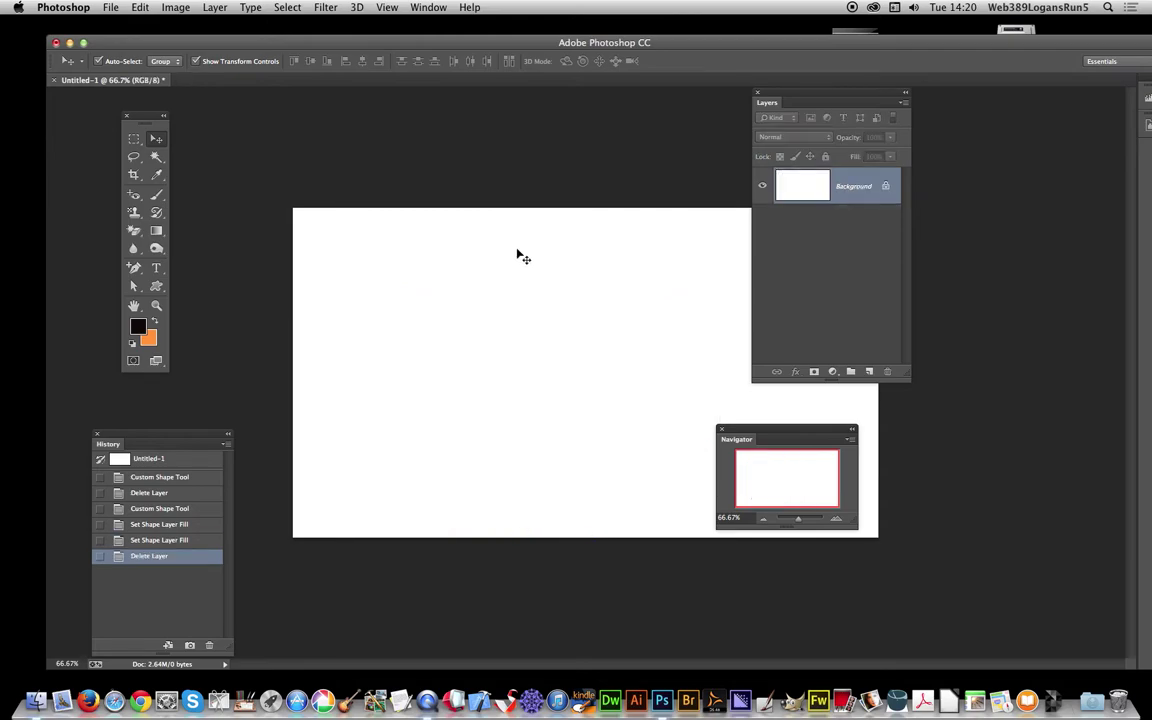
{"action": "left_click", "coordinate": [157, 287]}
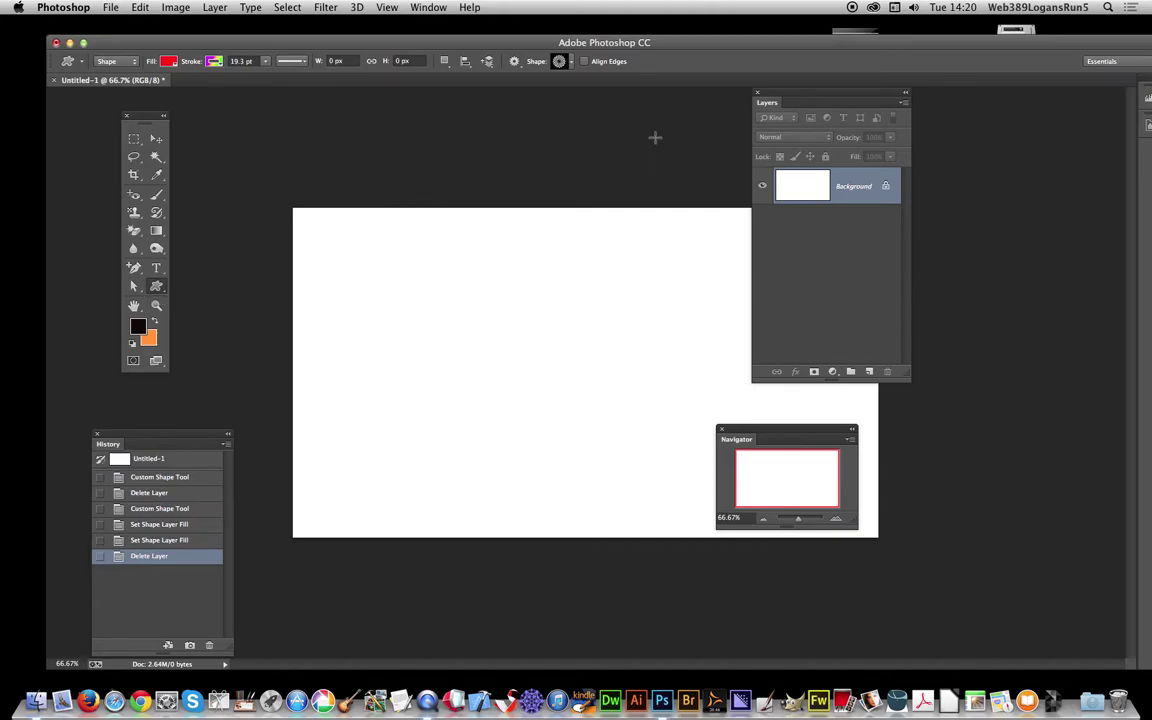
{"action": "left_click", "coordinate": [566, 63]}
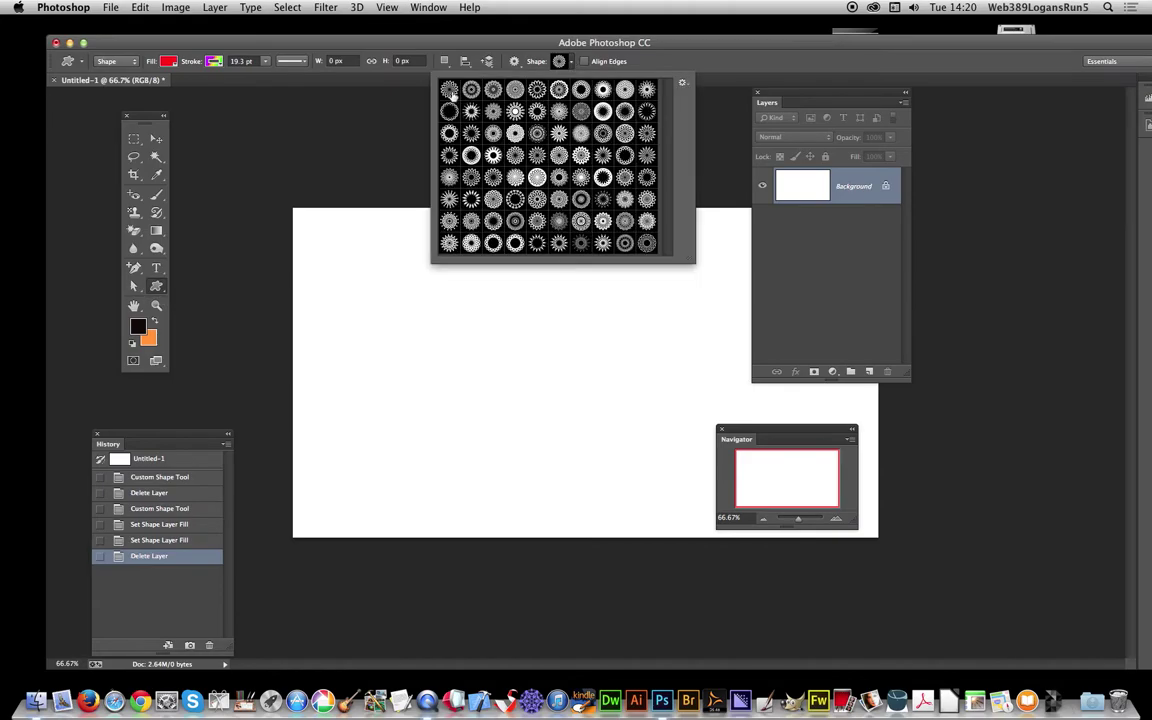
{"action": "left_click", "coordinate": [684, 86]}
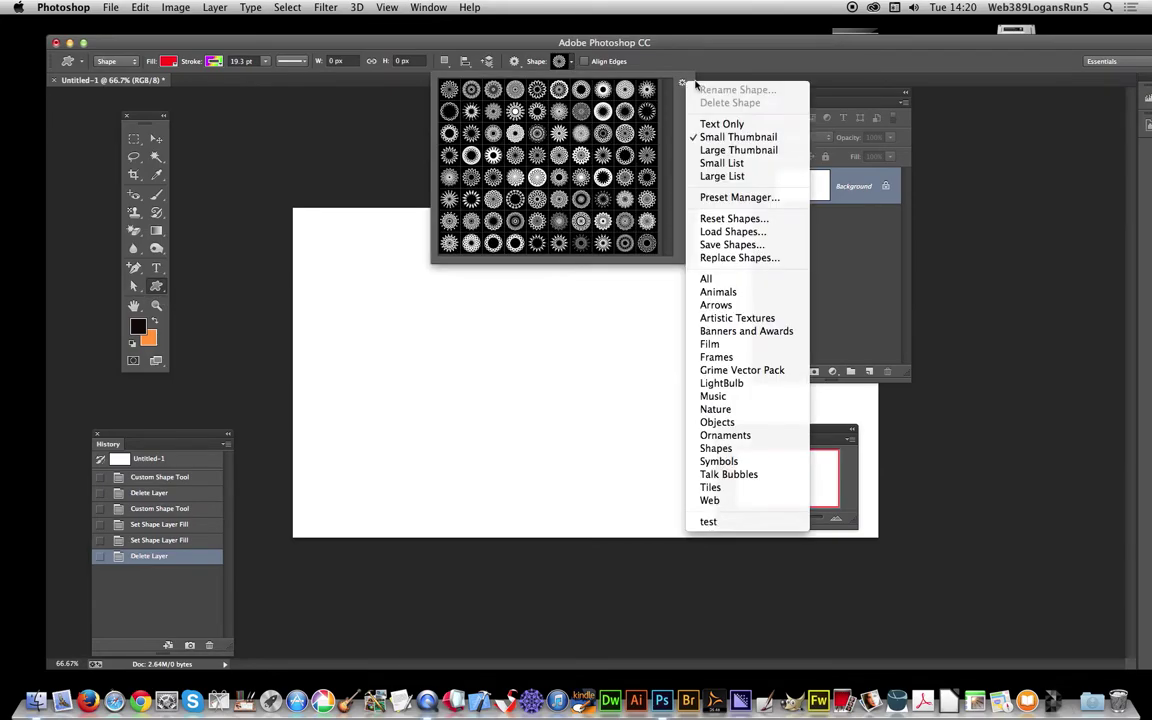
{"action": "left_click", "coordinate": [725, 258]}
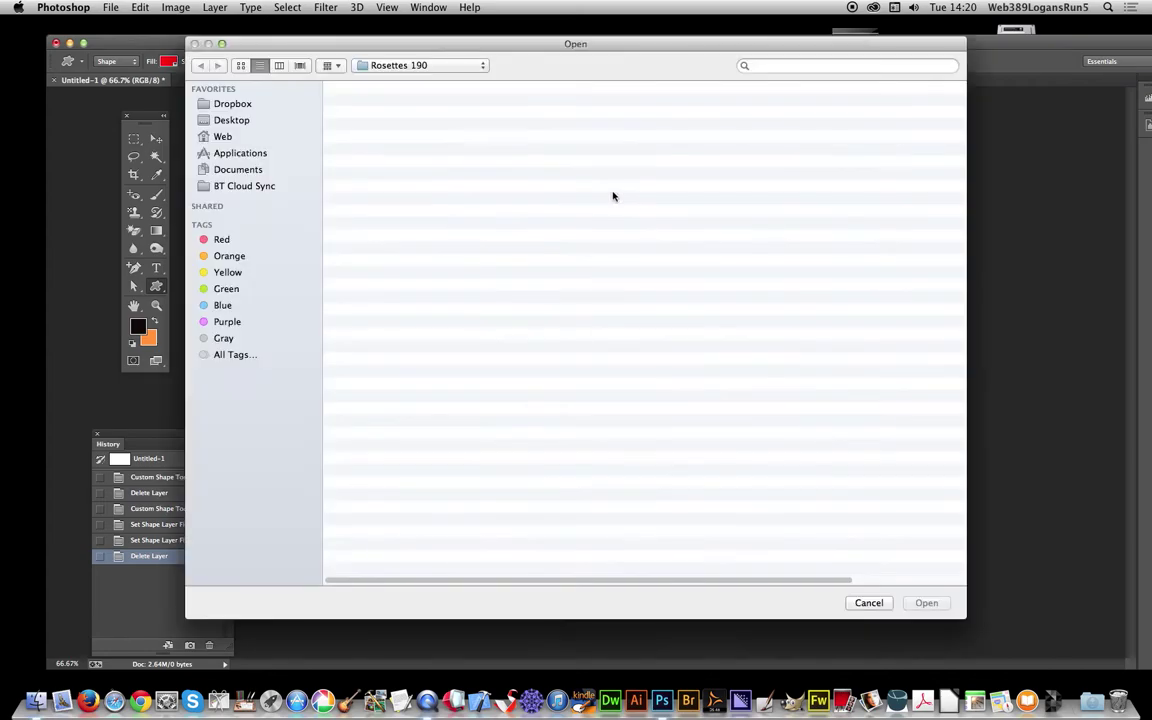
- Load GX196_Pandas_Graphicxtras.csh from Photoshop shapes > Pandas – Pack 196
{"action": "left_click", "coordinate": [410, 66]}
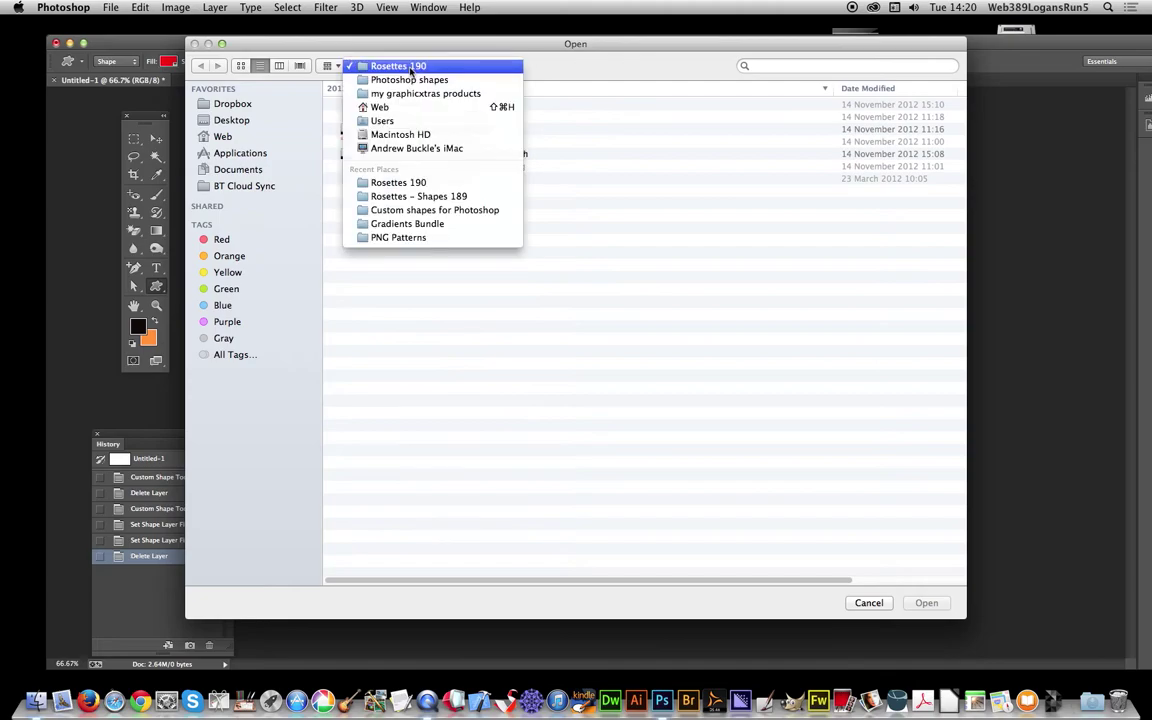
{"action": "left_click", "coordinate": [405, 80]}
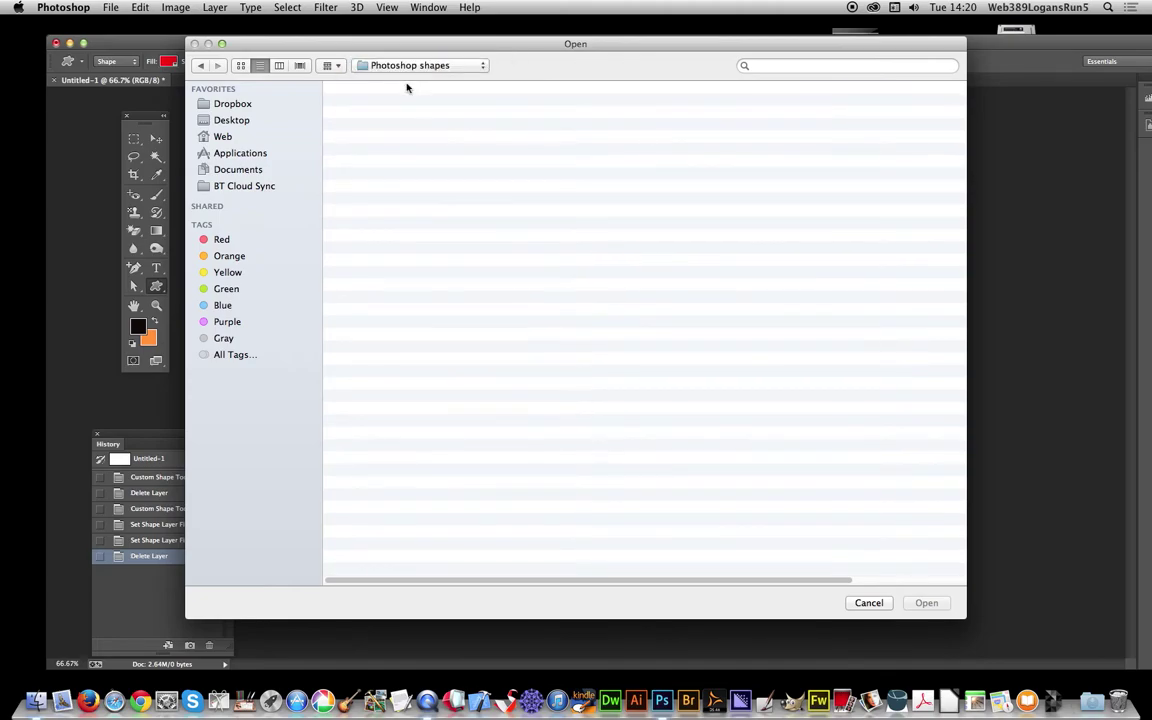
{"action": "scroll", "coordinate": [420, 340], "scroll_direction": "down", "scroll_amount": 10}
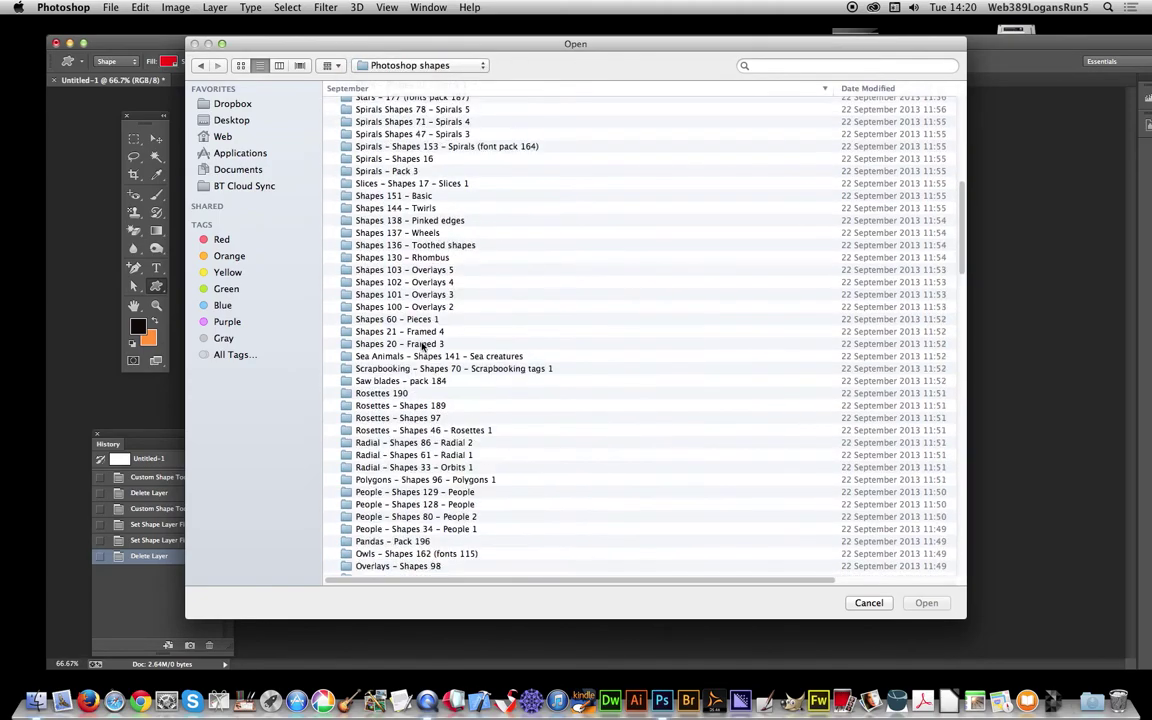
{"action": "scroll", "coordinate": [422, 345], "scroll_direction": "down", "scroll_amount": 5}
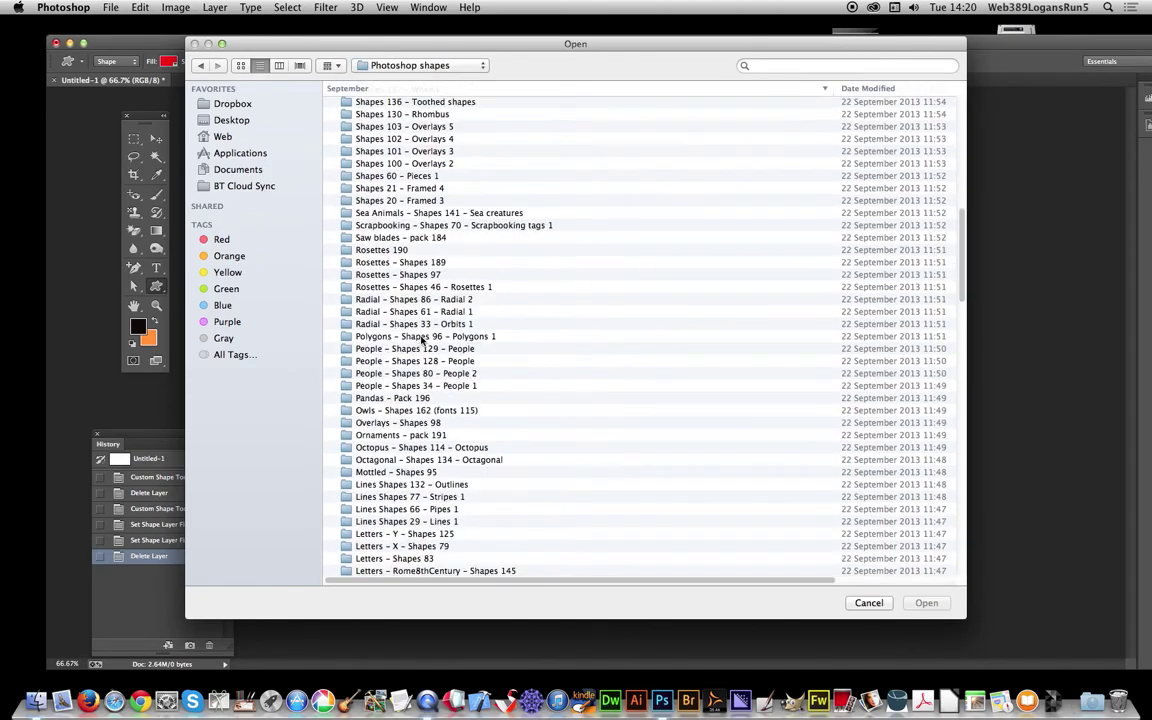
{"action": "left_click", "coordinate": [404, 397]}
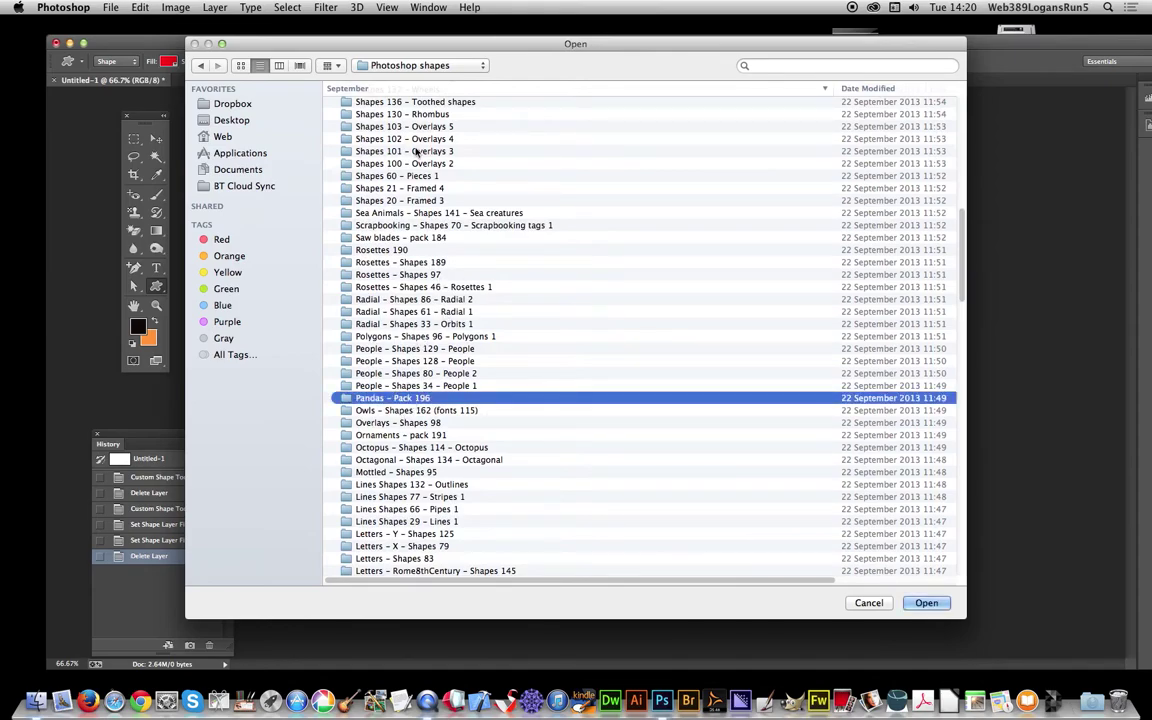
{"action": "key", "text": "Return"}
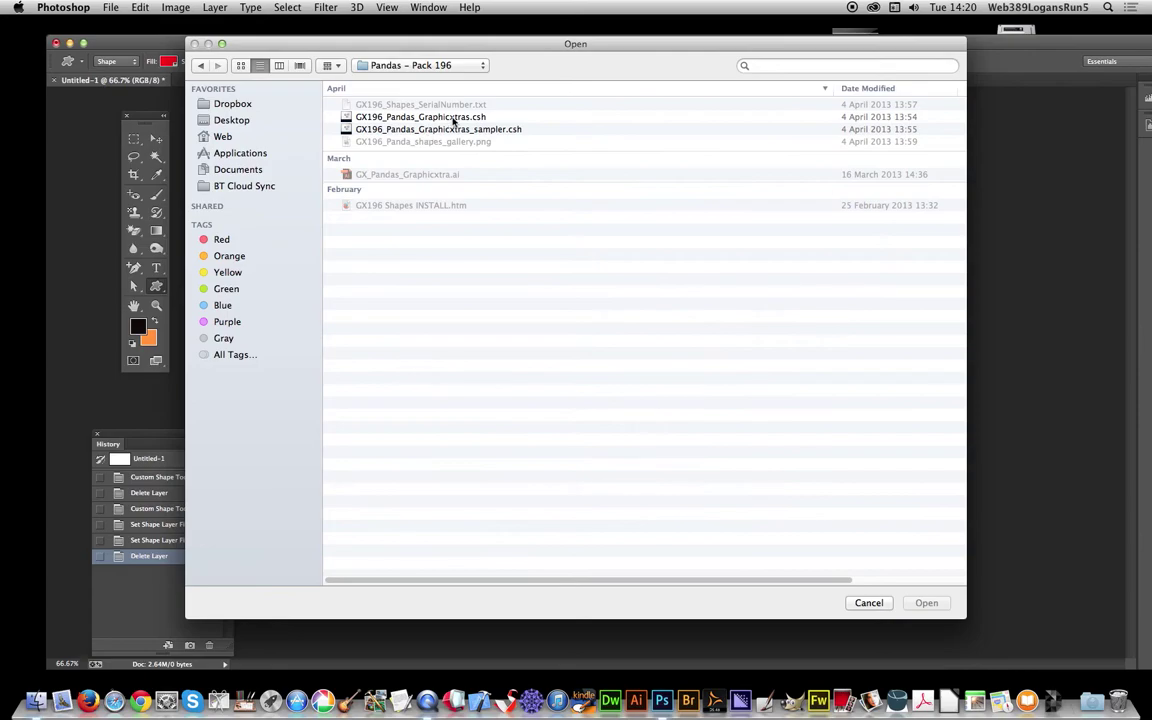
{"action": "left_click", "coordinate": [453, 117]}
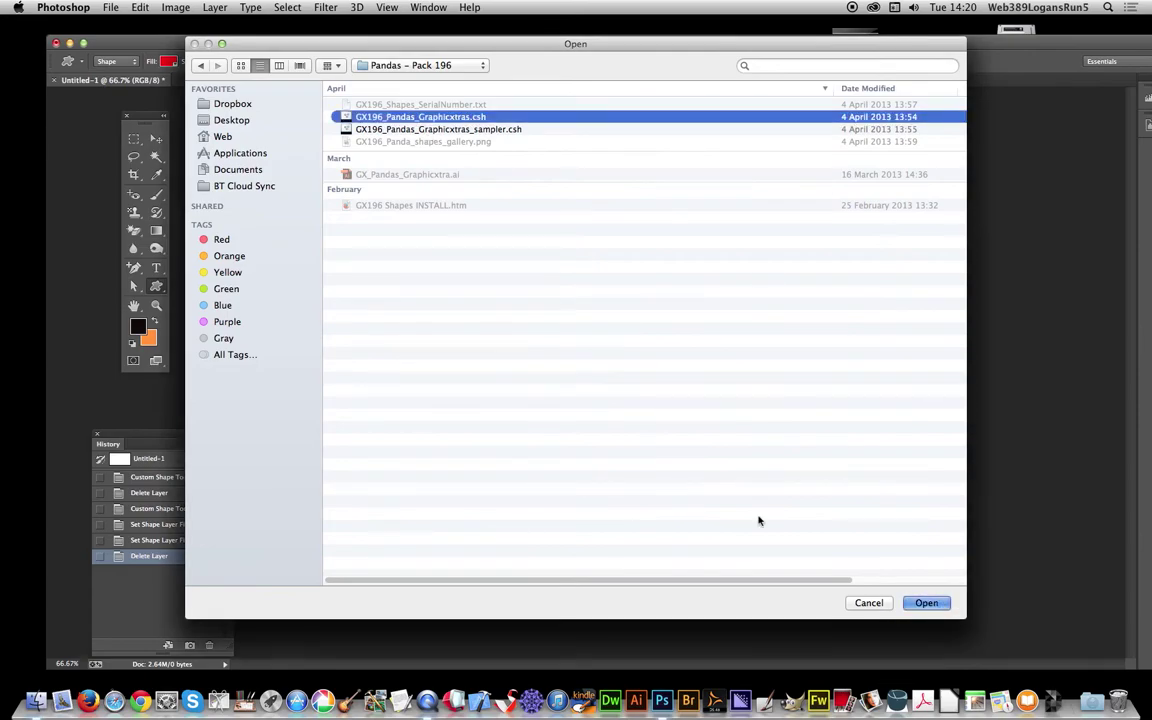
{"action": "key", "text": "Return"}
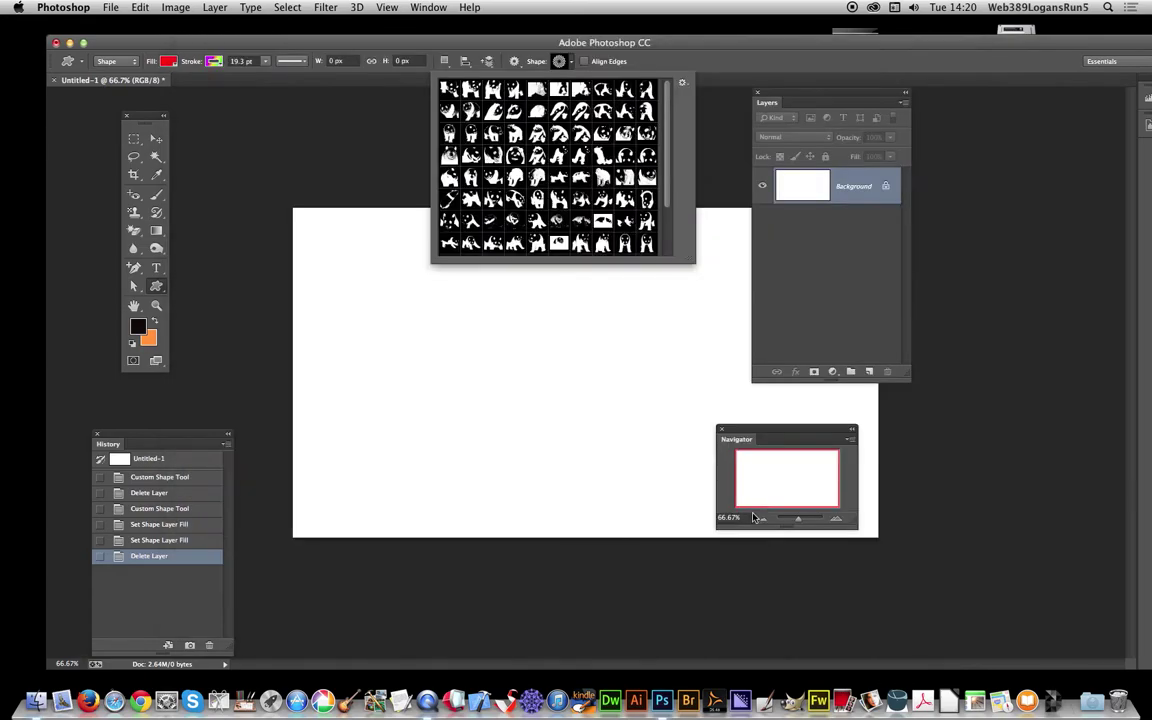
- Draw a large panda shape across the canvas
{"action": "left_click", "coordinate": [573, 87]}
{"action": "left_click", "coordinate": [598, 40]}
{"action": "left_click_drag", "start_coordinate": [422, 228], "coordinate": [683, 527]}
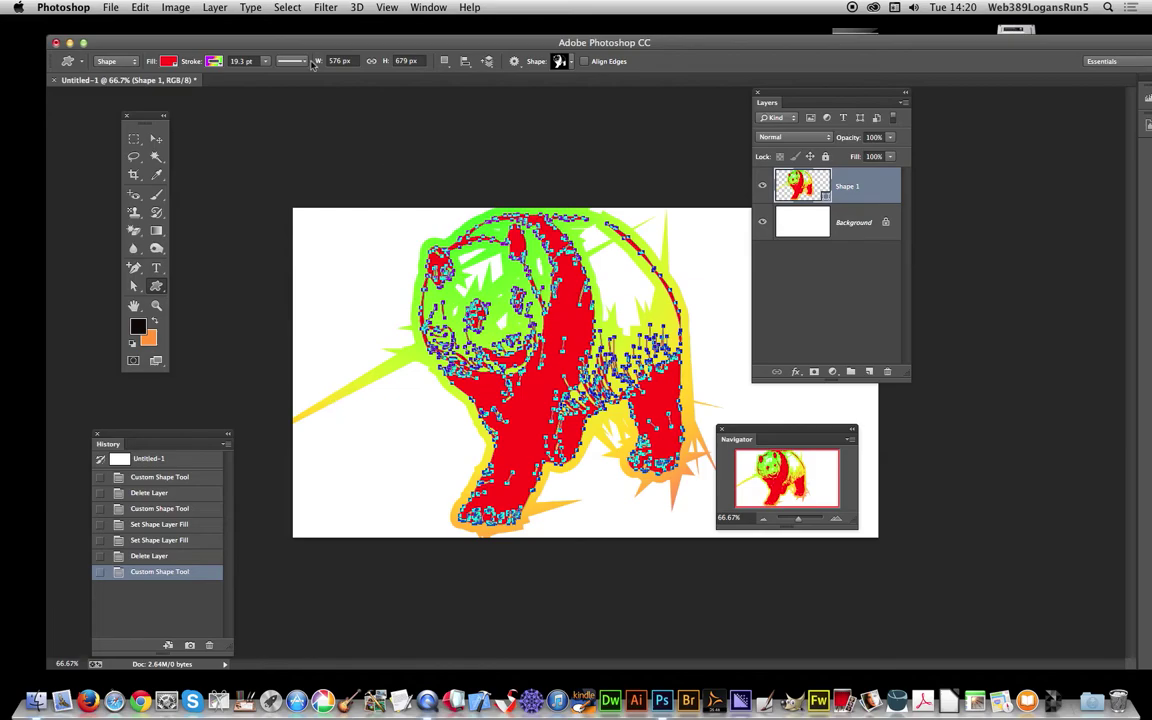
- Thin the panda's outline stroke to 10.29 pt, keeping Shape drawing mode
{"action": "left_click", "coordinate": [265, 61]}
{"action": "left_click_drag", "start_coordinate": [265, 76], "coordinate": [256, 77]}
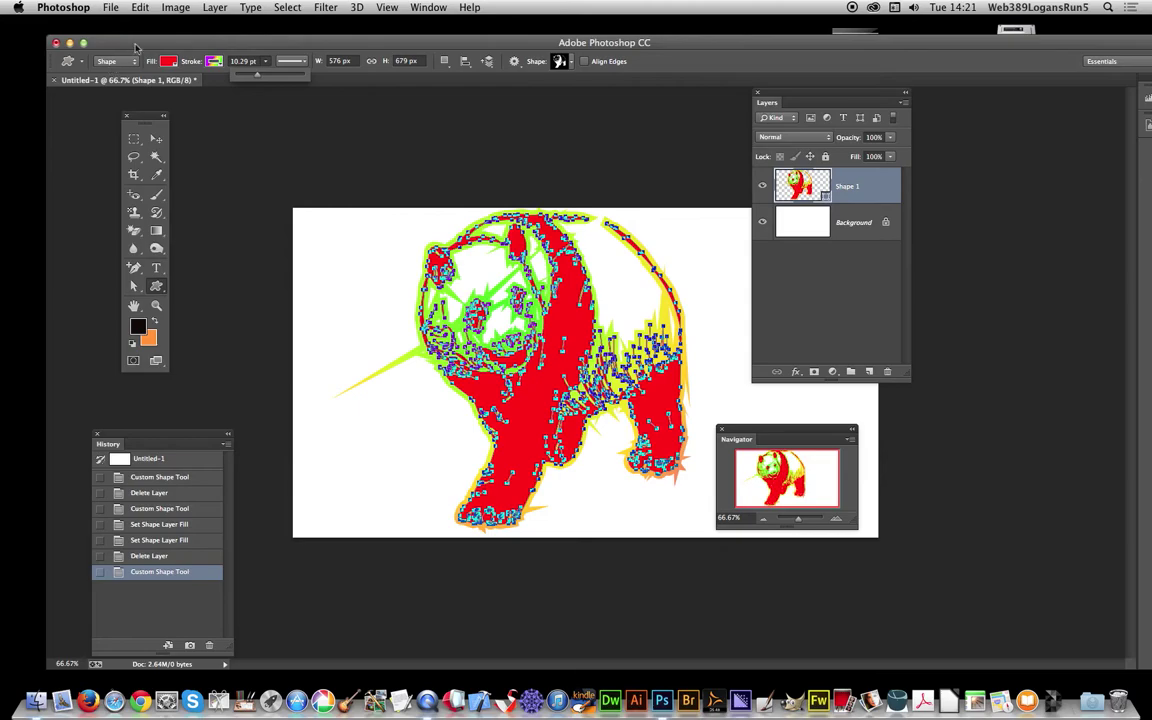
{"action": "left_click", "coordinate": [108, 61]}
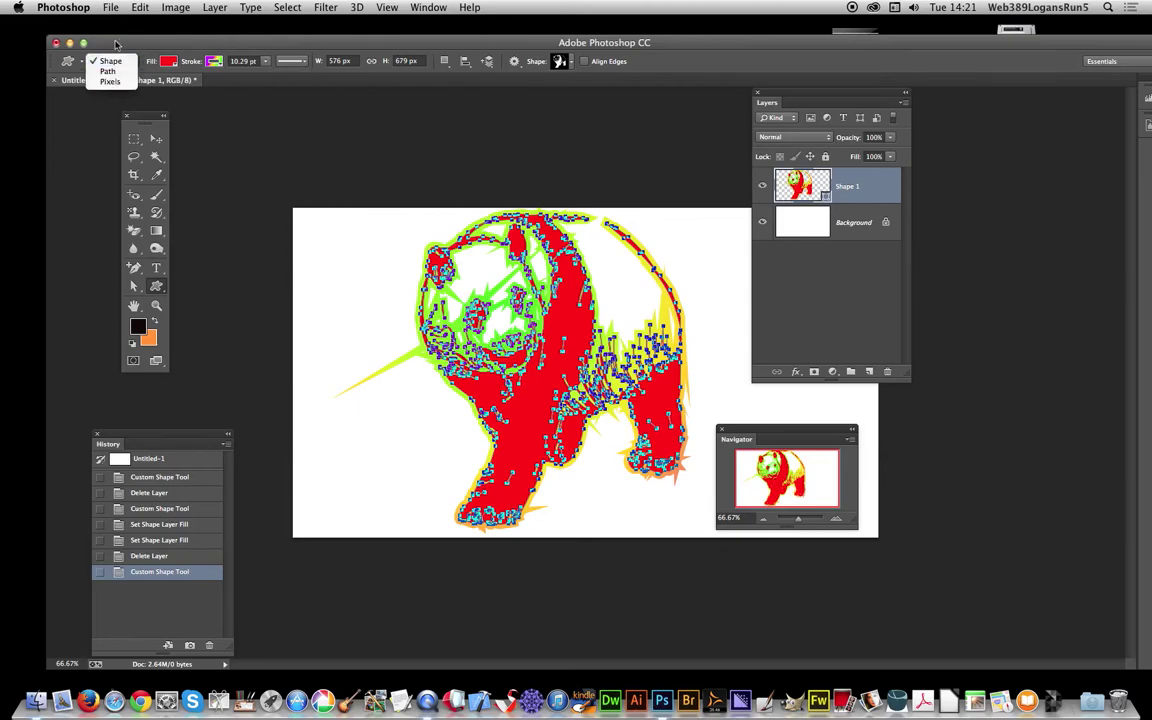
{"action": "left_click", "coordinate": [83, 66]}
- Apply the 'colorful green' preset to widen the panda's gradient stroke back to 19.3 pt
{"action": "left_click", "coordinate": [83, 66]}
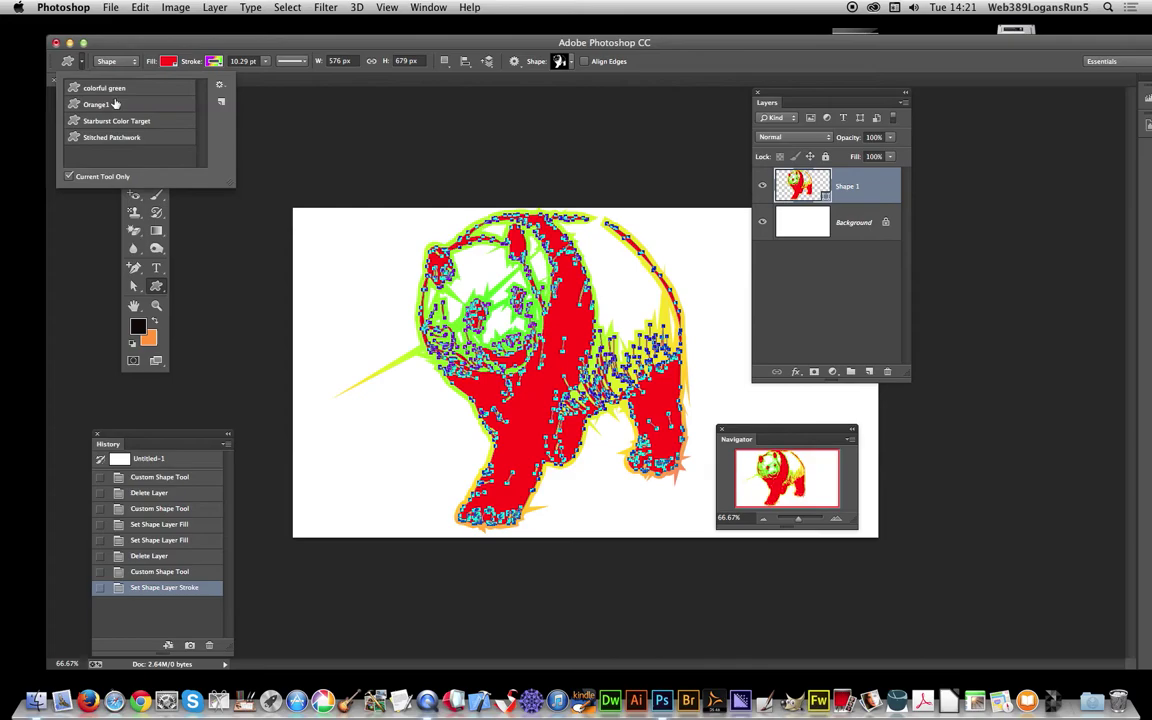
{"action": "left_click", "coordinate": [112, 93]}
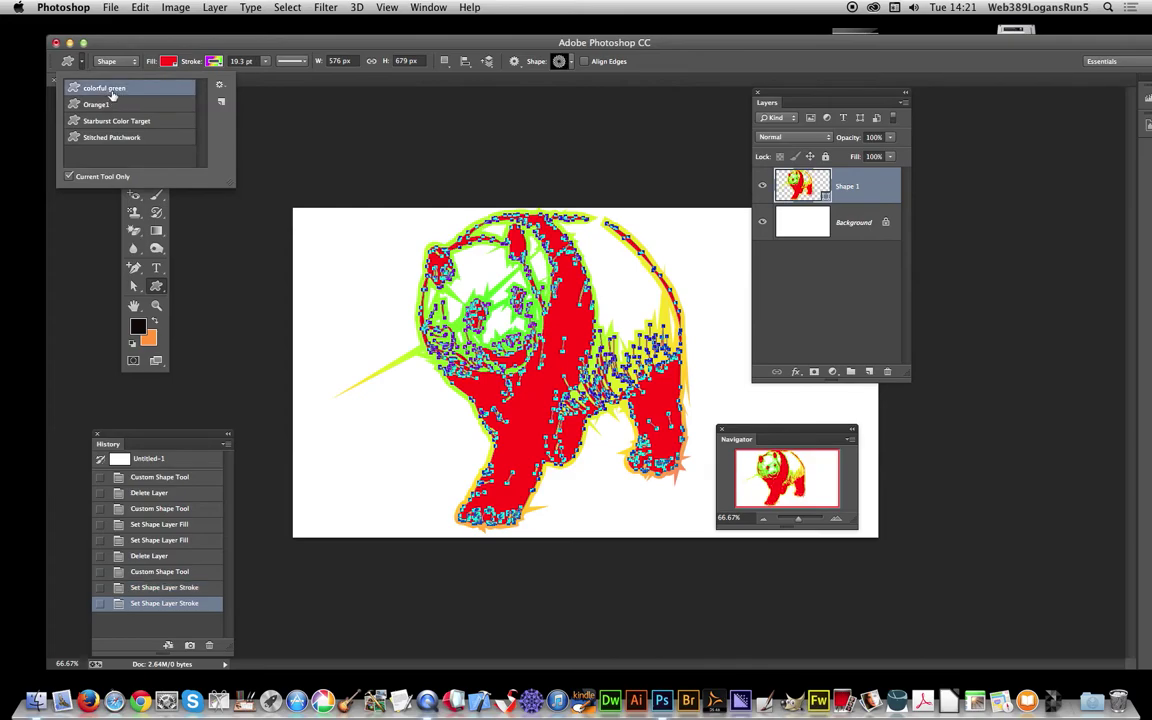
{"action": "double_click", "coordinate": [112, 92]}
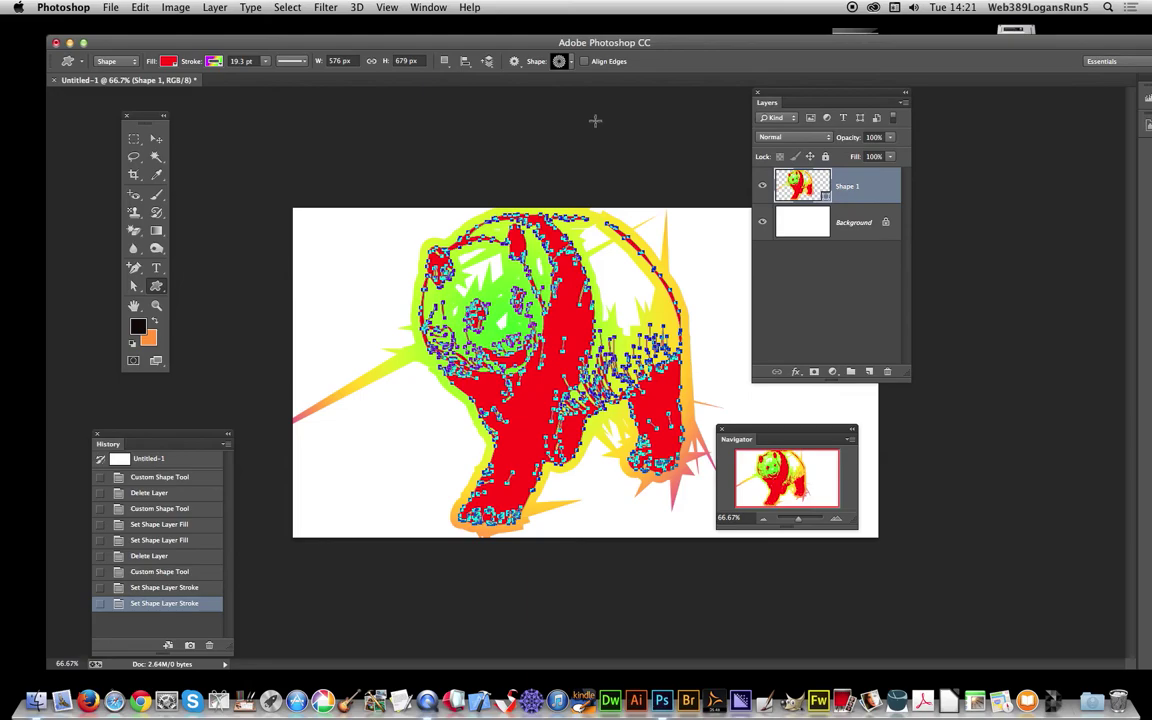
{"action": "left_click", "coordinate": [566, 61]}
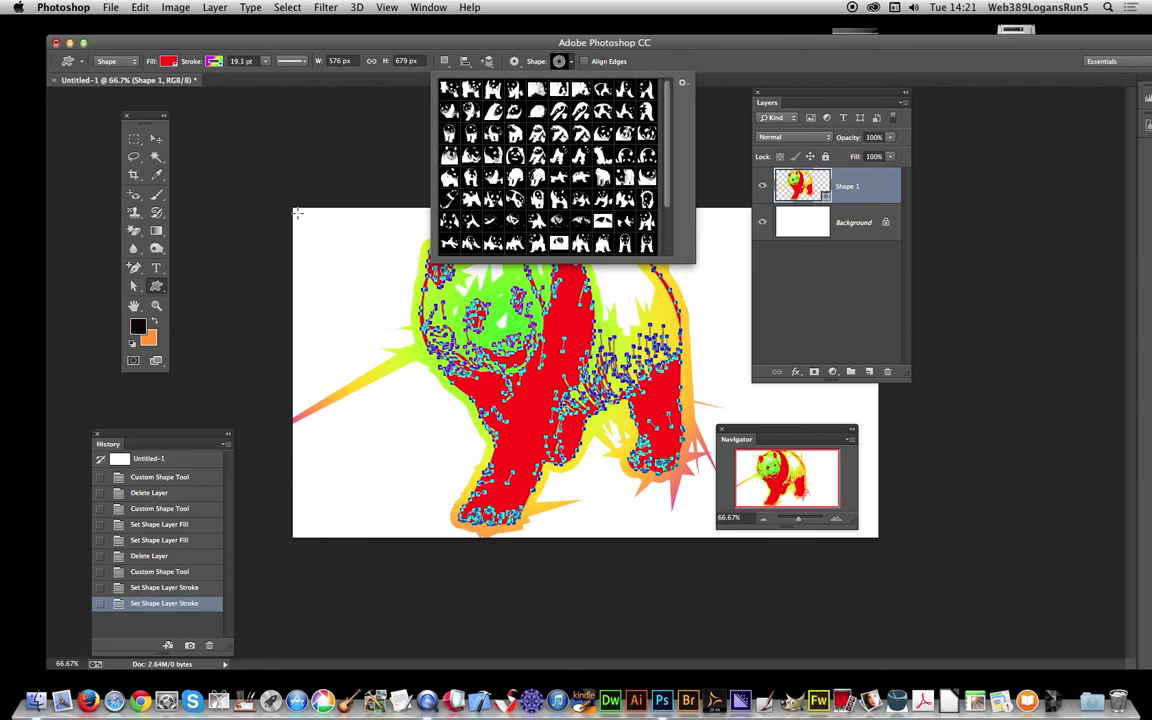
- Draw a rosette at the upper left and scale it to about 165% over the panda's head
{"action": "left_click_drag", "start_coordinate": [298, 217], "coordinate": [420, 332]}
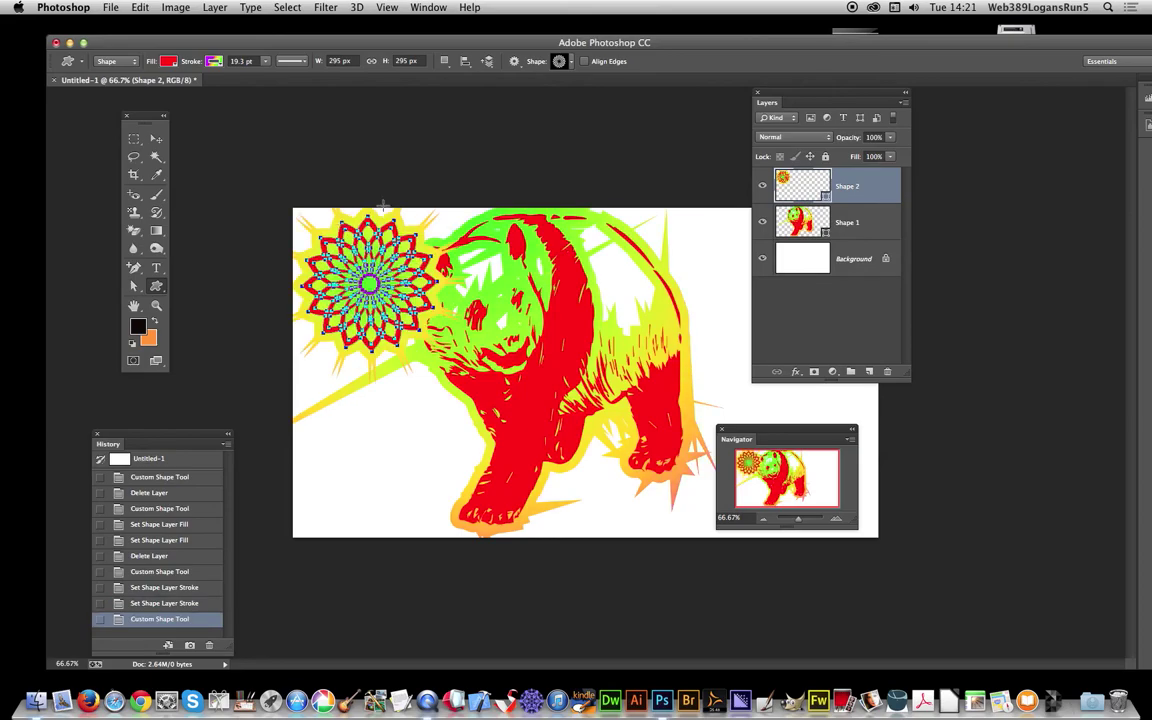
{"action": "left_click", "coordinate": [156, 138]}
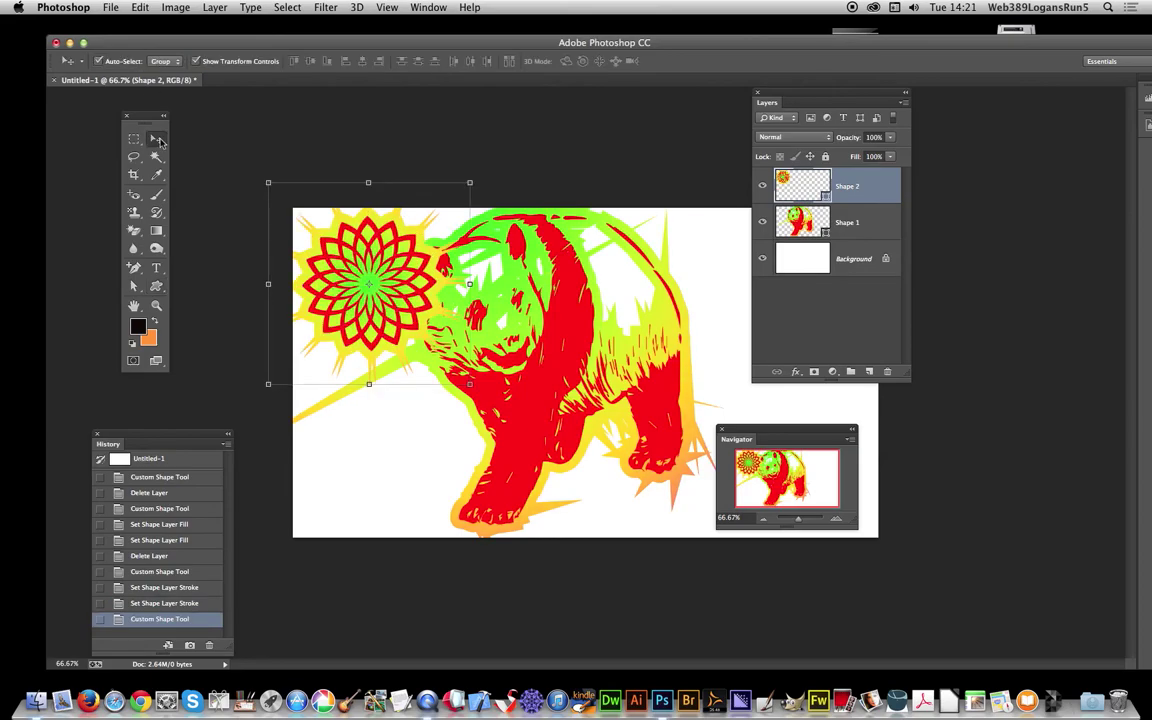
{"action": "left_click_drag", "start_coordinate": [469, 383], "coordinate": [602, 511]}
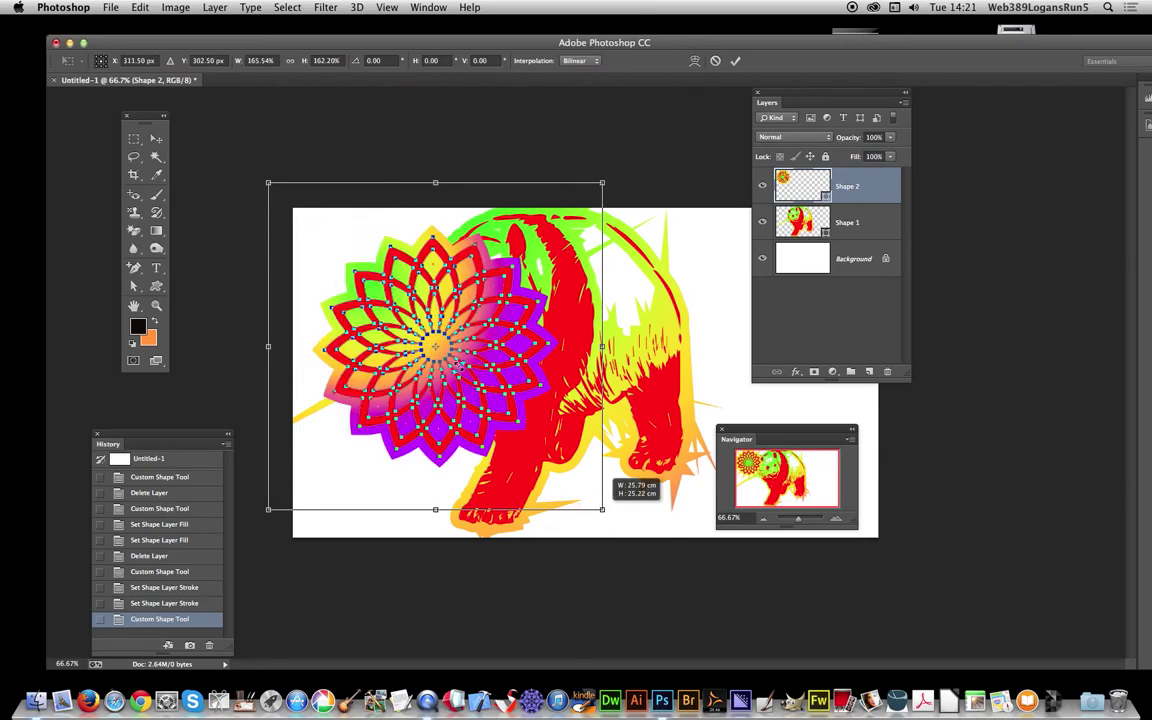